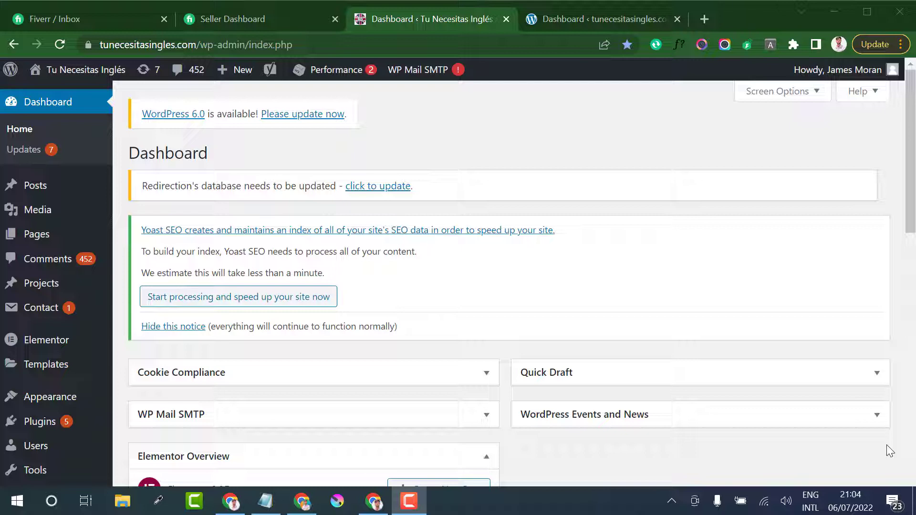
- Search for "wpvivid" among the plugins that can be added to the tunecesitasingles.com site
mouse_move(61, 188)
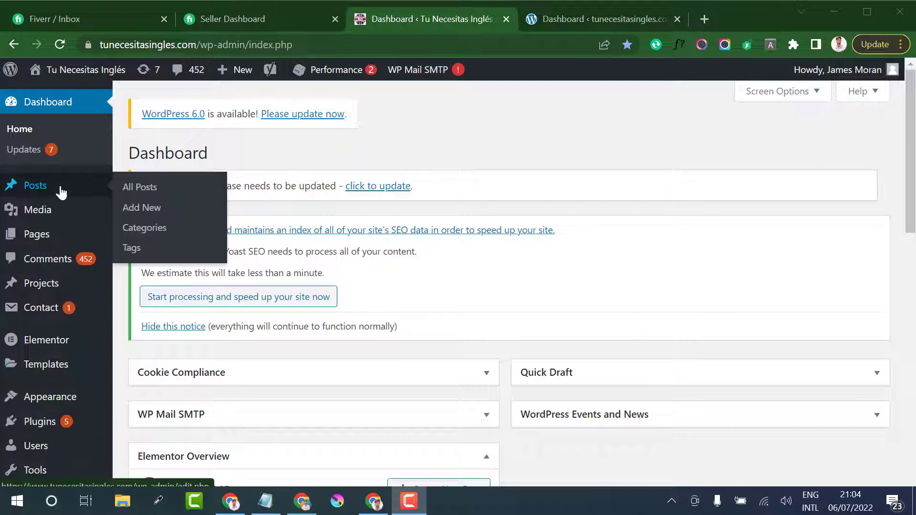
scroll(27, 301, down, 1)
mouse_move(30, 351)
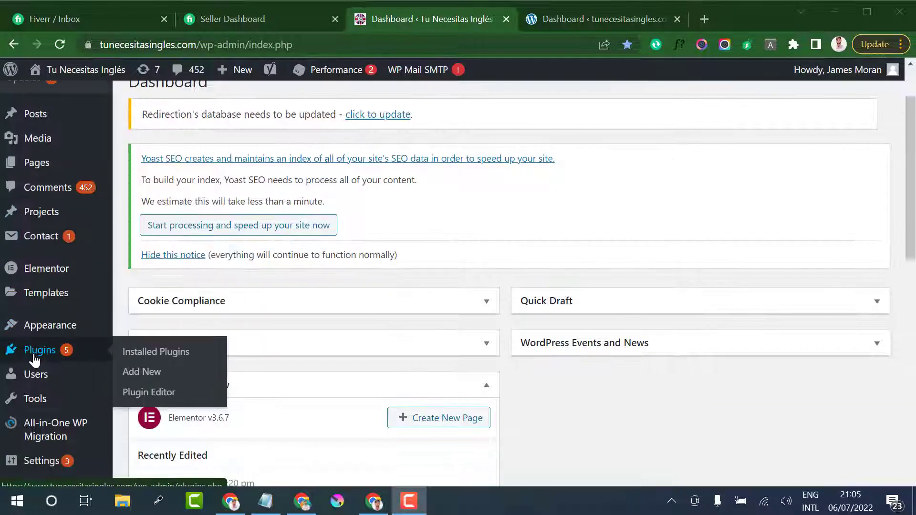
mouse_move(136, 376)
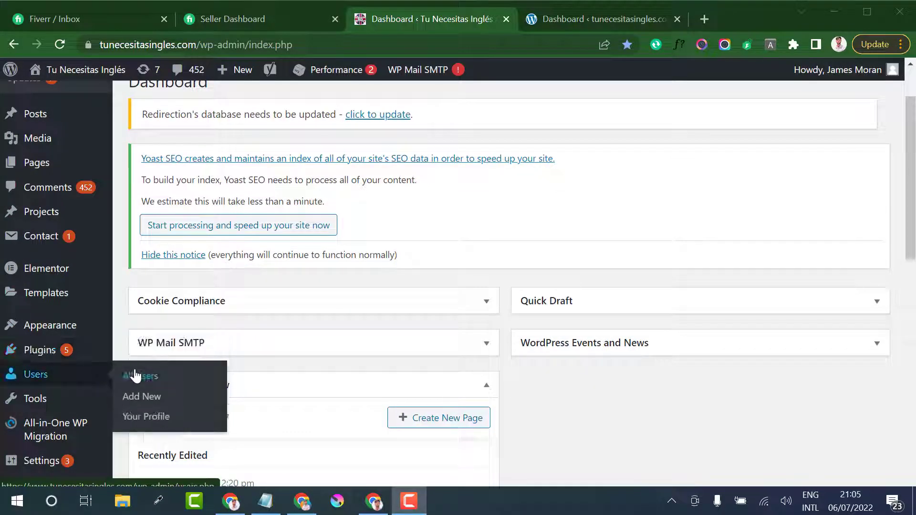
mouse_move(61, 352)
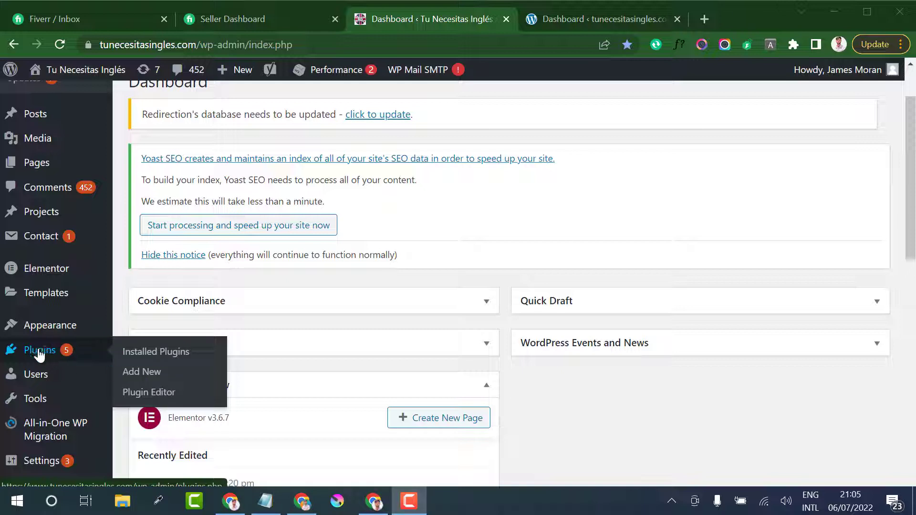
click(143, 377)
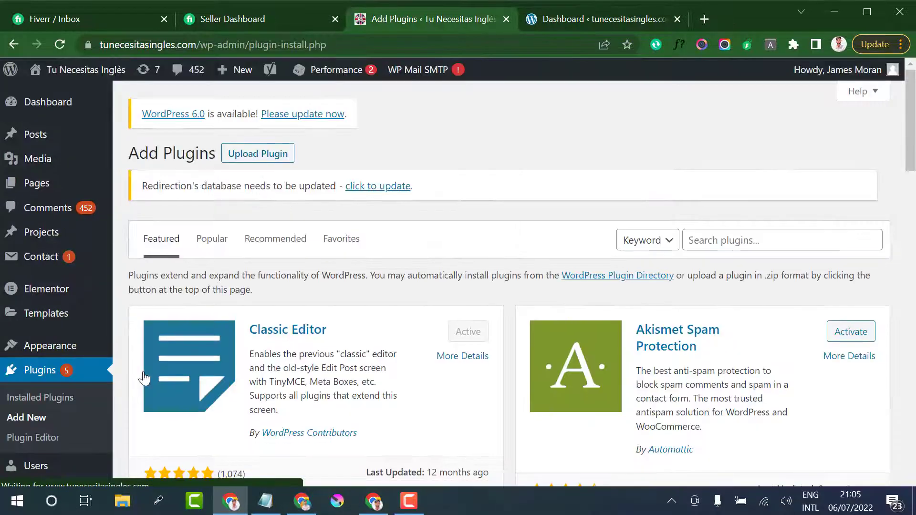
click(714, 238)
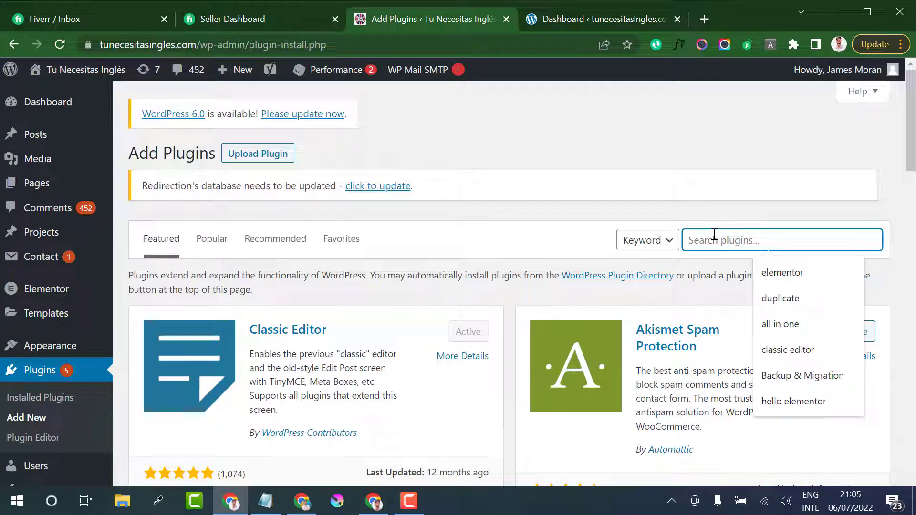
text(wpvivid)
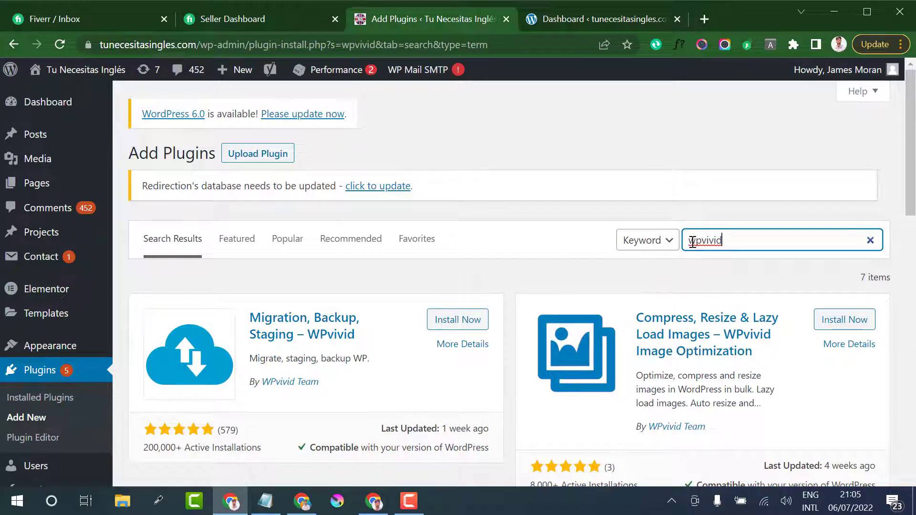
click(744, 268)
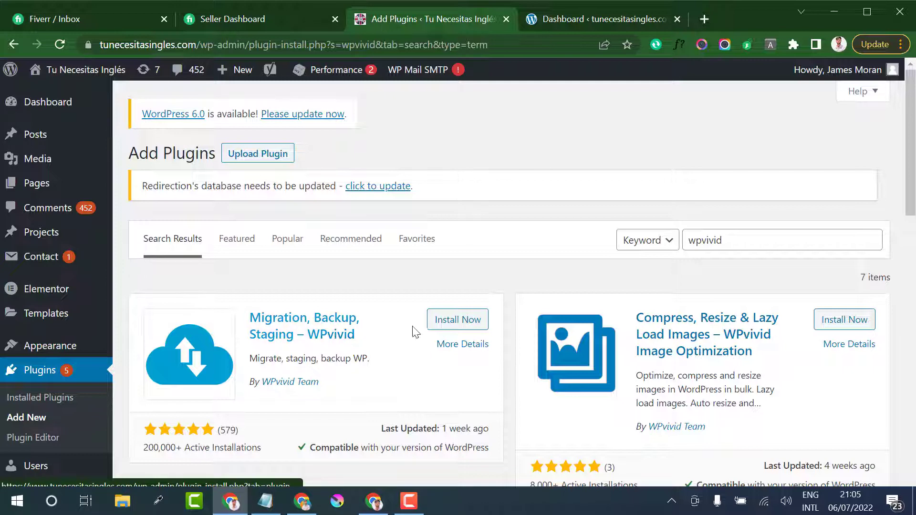
- Install and activate the "Migration, Backup, Staging – WPvivid" plugin on the tunecesitasingles.com site
click(455, 324)
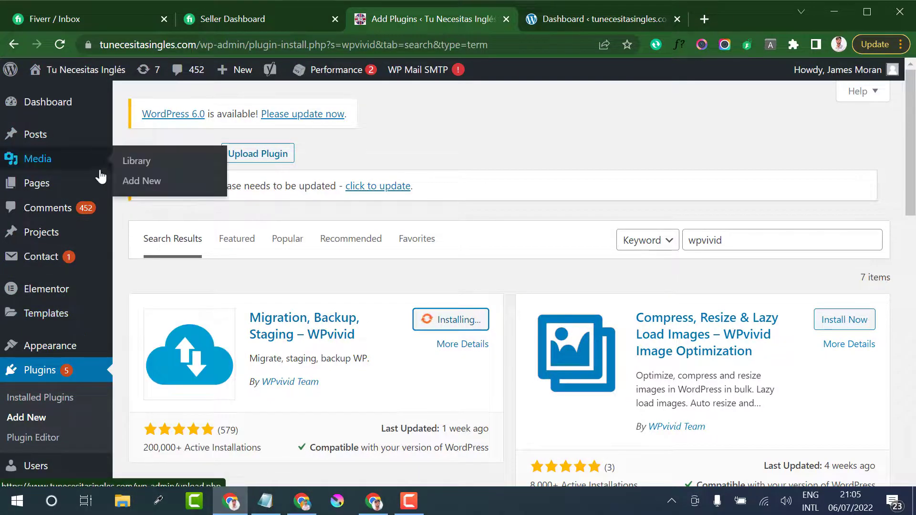
mouse_move(71, 145)
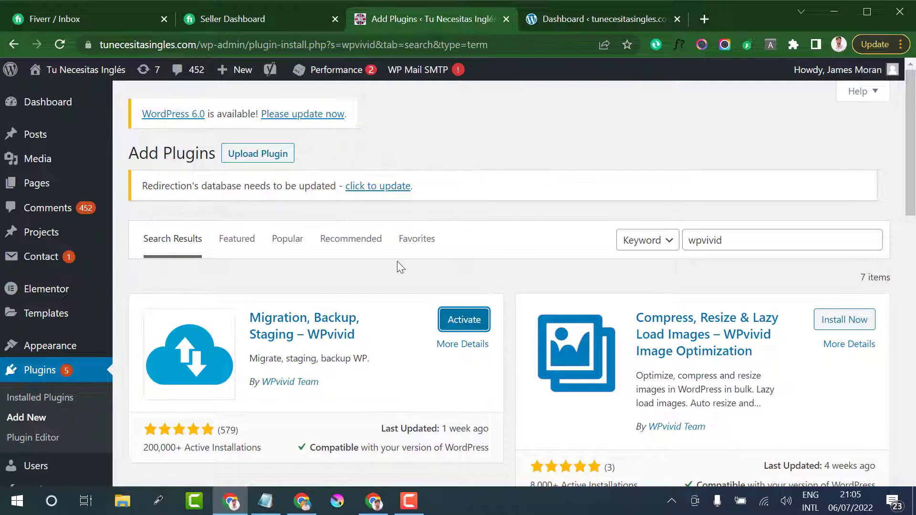
click(469, 324)
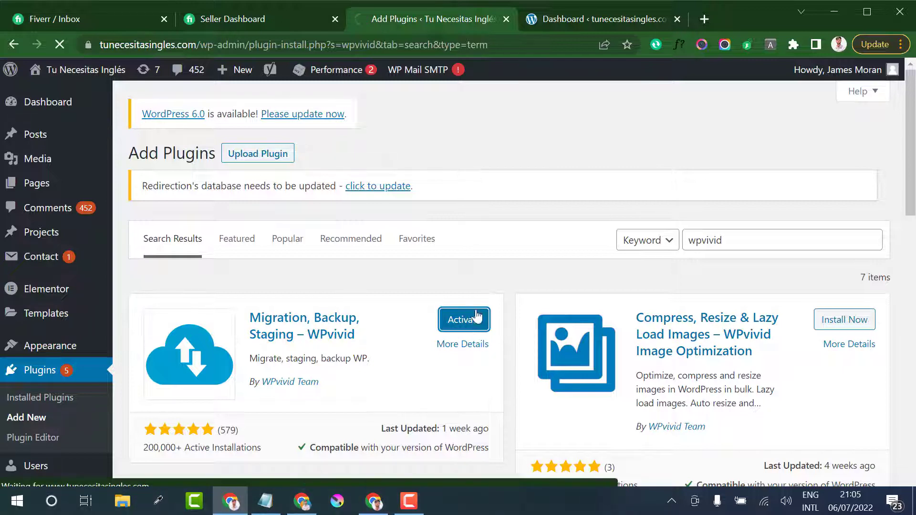
- On the intensivos.tunecesitasingles.com site, find "Migration, Backup, Staging – WPvivid" by searching for "wpvivid", and install and activate it
click(557, 19)
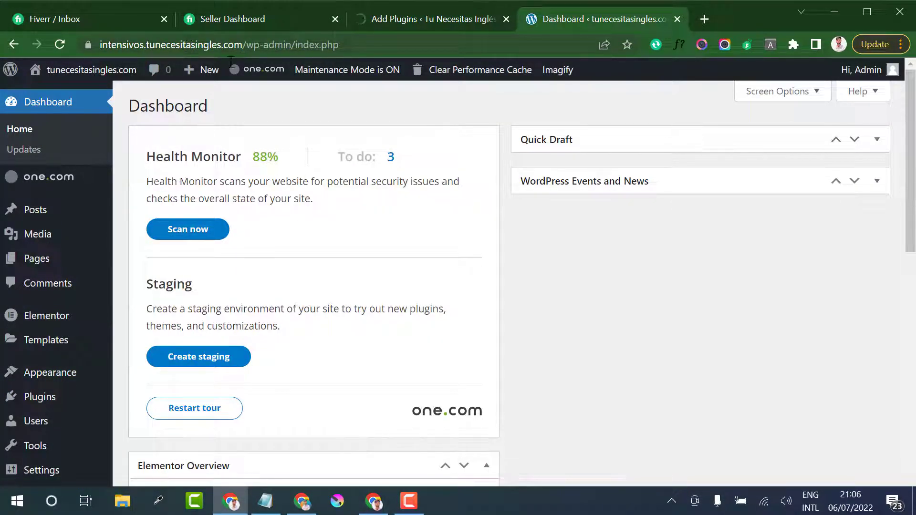
mouse_move(35, 396)
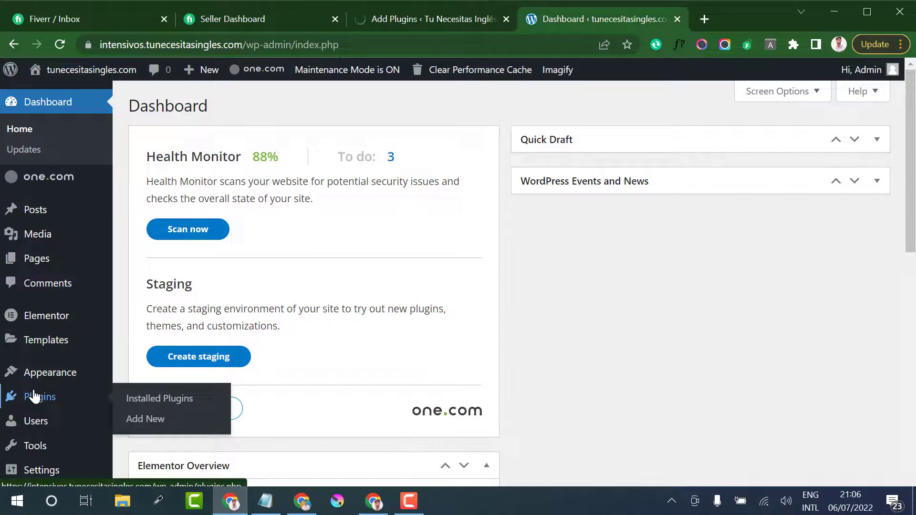
click(146, 421)
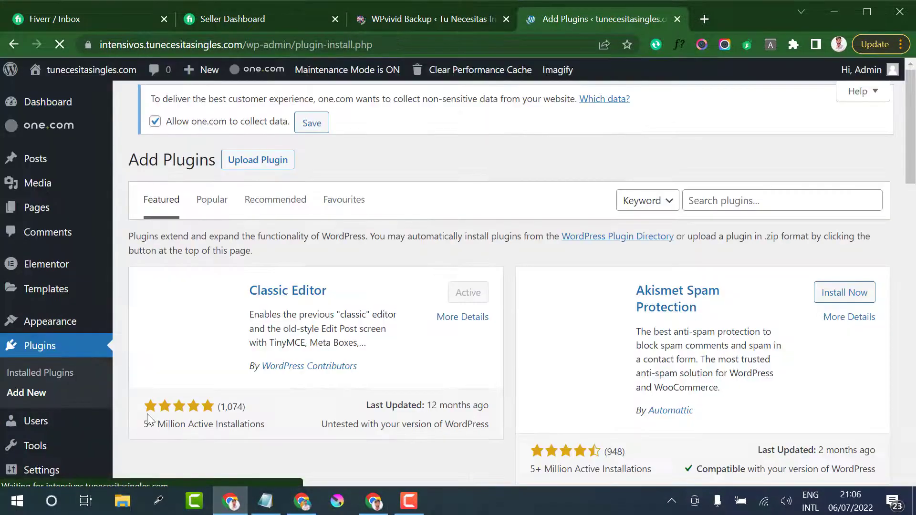
click(703, 203)
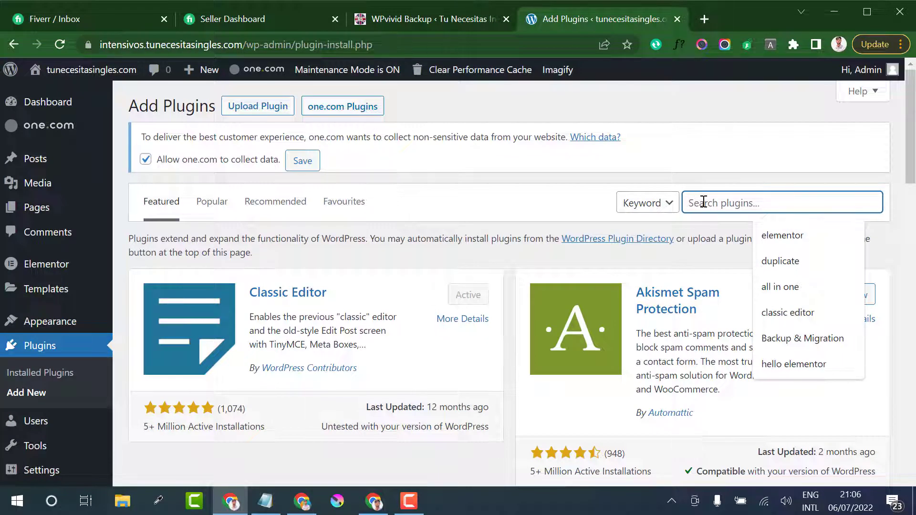
text(wpviv)
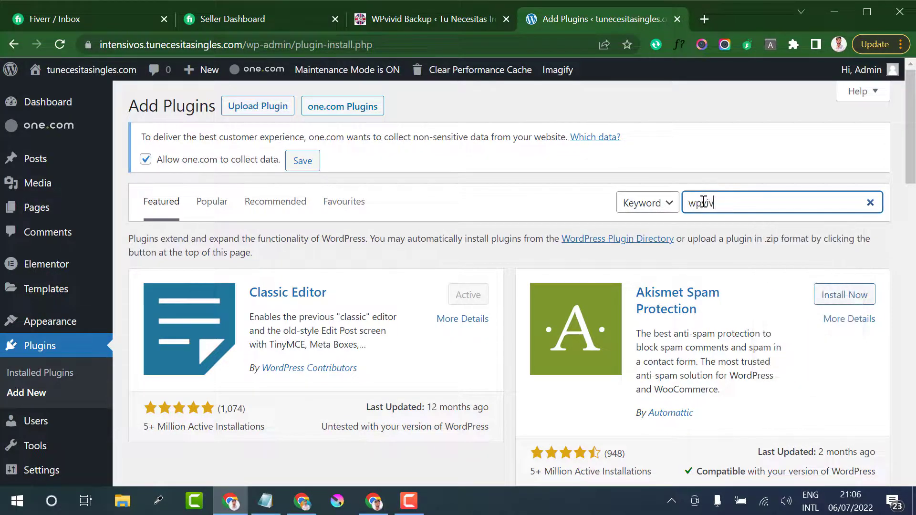
text(id)
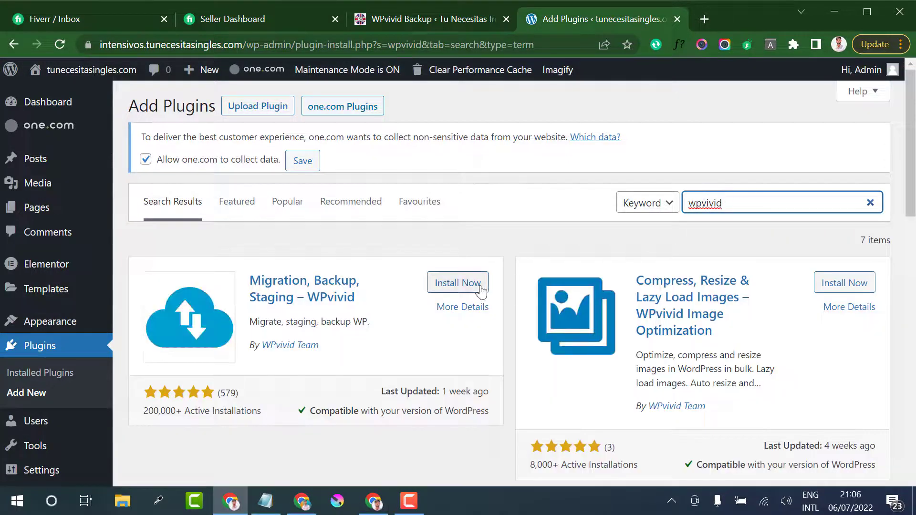
click(457, 286)
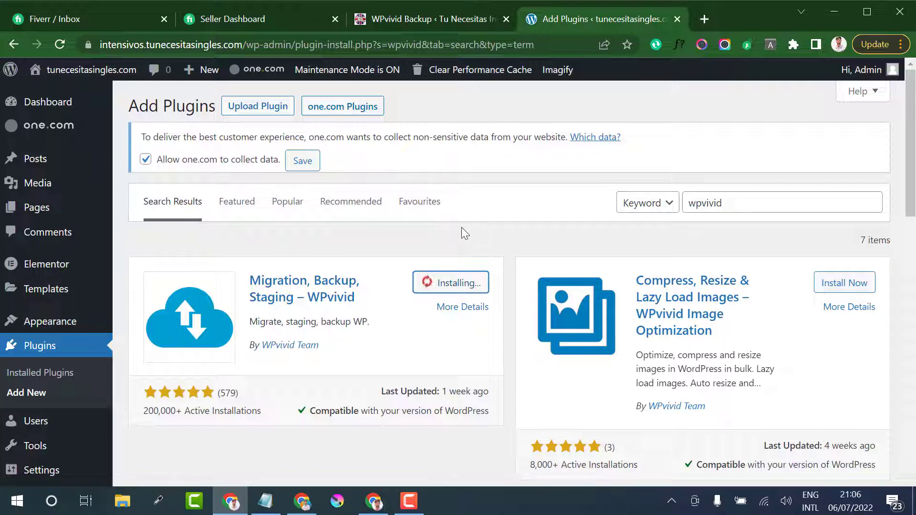
click(461, 284)
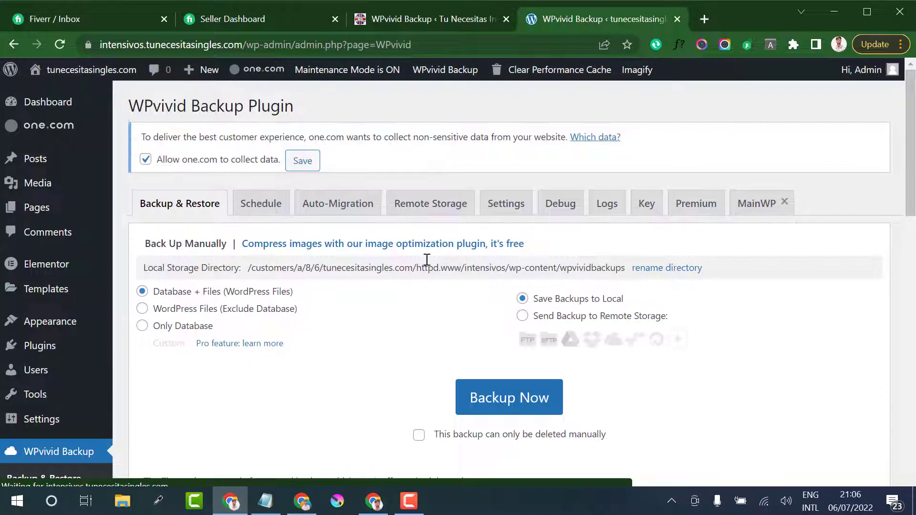
- Check the WPvivid Backup pages of both sites and highlight the source site's domain in its address
click(476, 27)
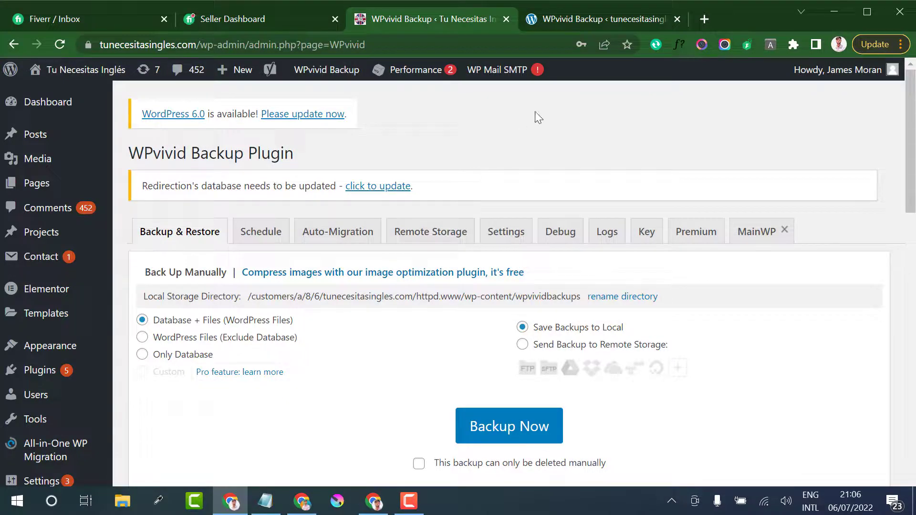
click(557, 15)
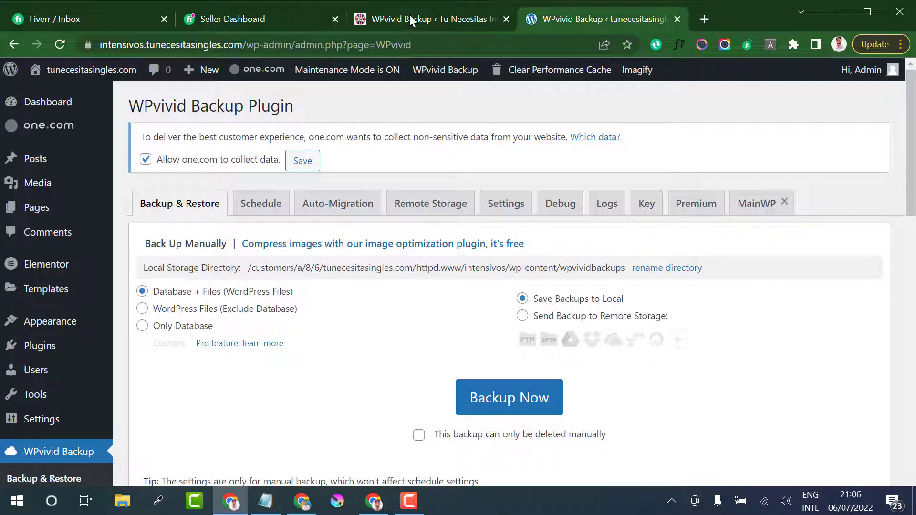
click(430, 17)
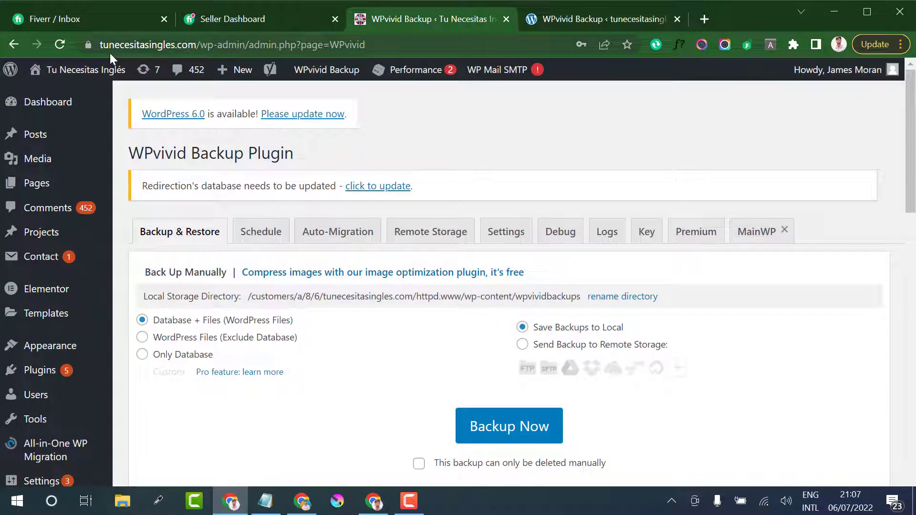
drag(197, 45, 105, 45)
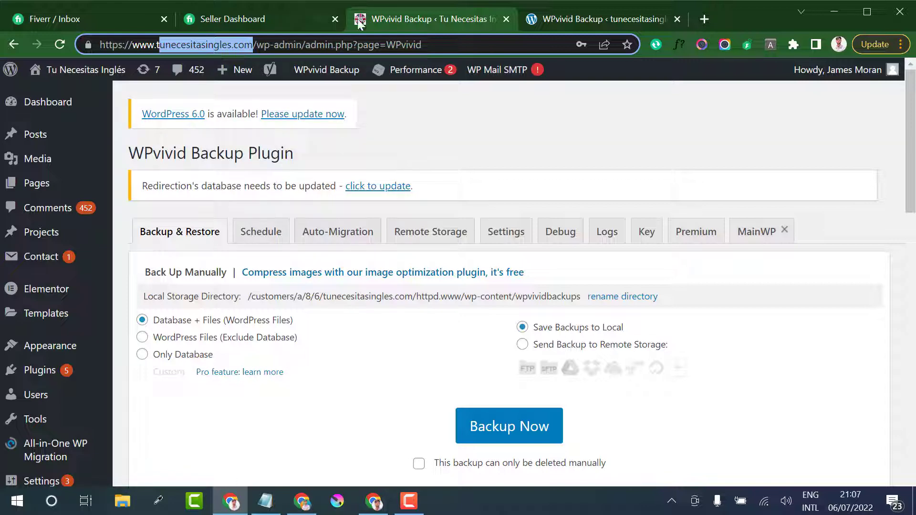
- Generate a WPvivid migration key on the intensivos.tunecesitasingles.com site and copy the whole key
click(614, 23)
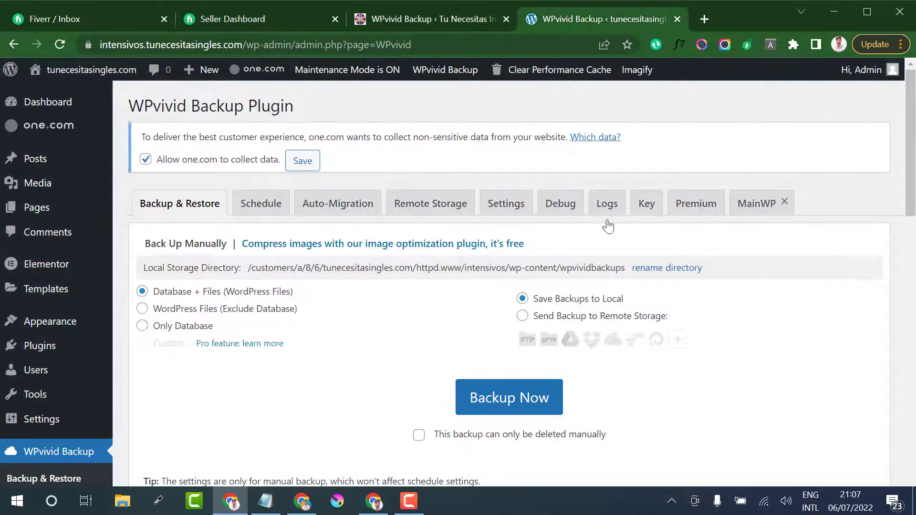
click(646, 204)
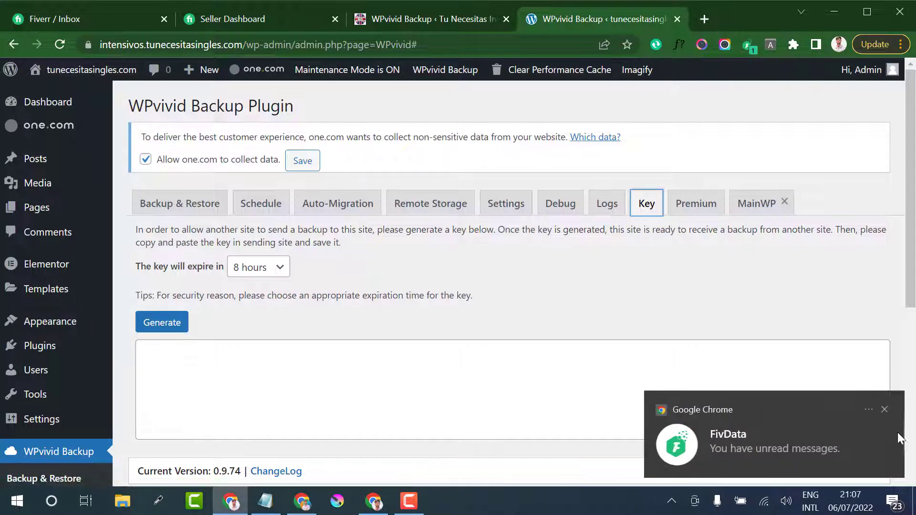
click(885, 409)
scroll(322, 348, down, 1)
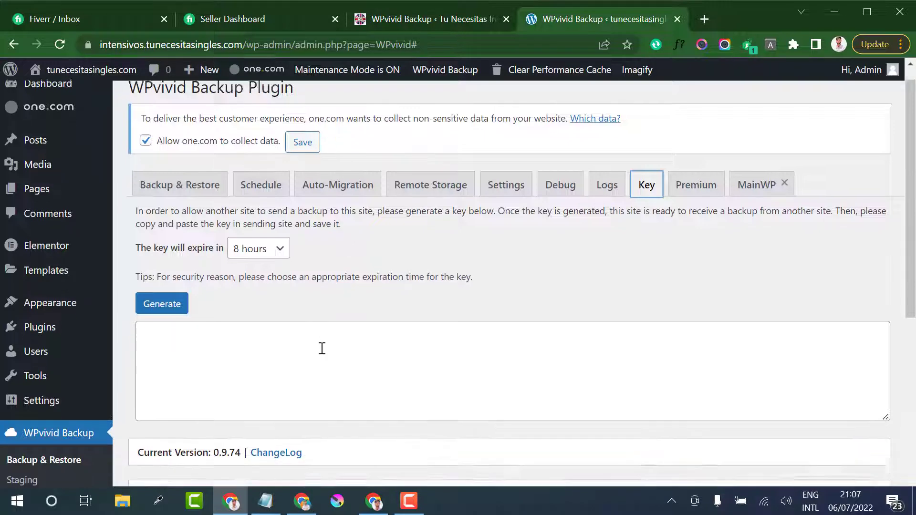
click(164, 252)
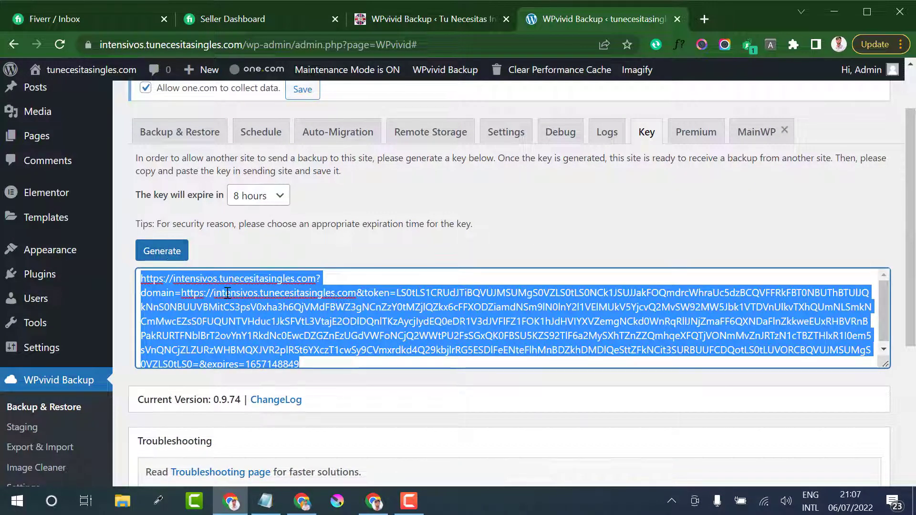
right_click(263, 310)
click(311, 117)
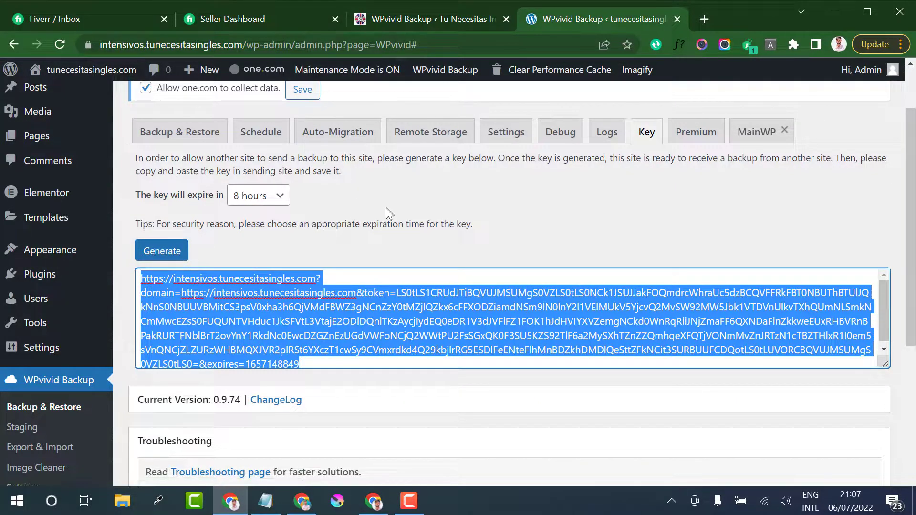
- Paste the copied site key into WPvivid's Auto-Migration settings on the tunecesitasingles.com site and save it
click(408, 19)
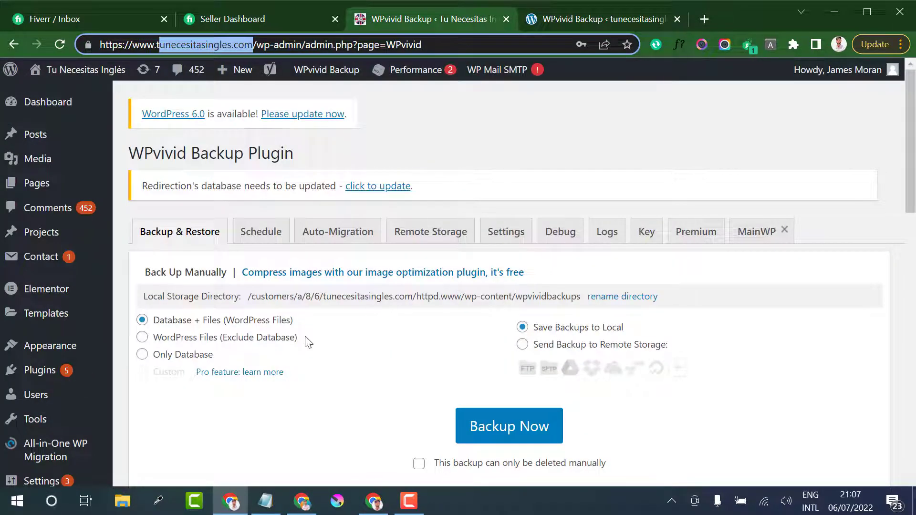
click(337, 233)
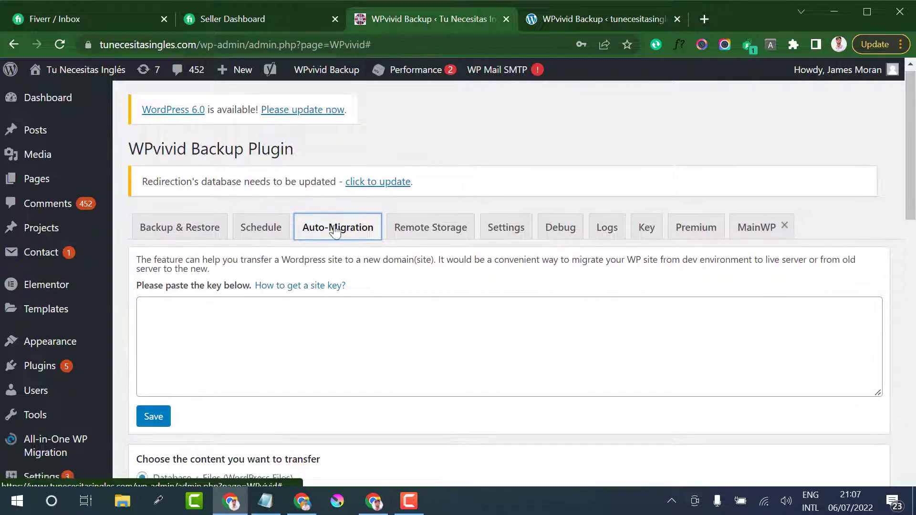
scroll(337, 233, down, 1)
click(196, 245)
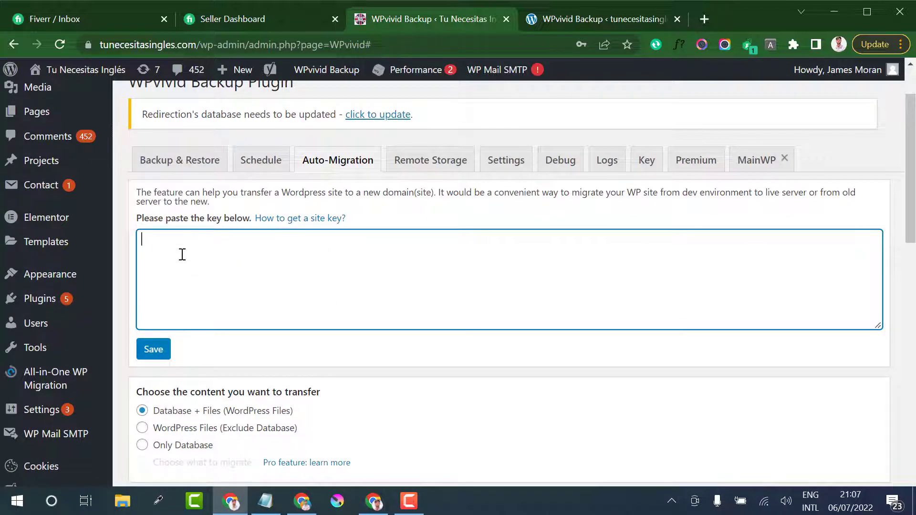
right_click(187, 245)
click(254, 354)
click(154, 349)
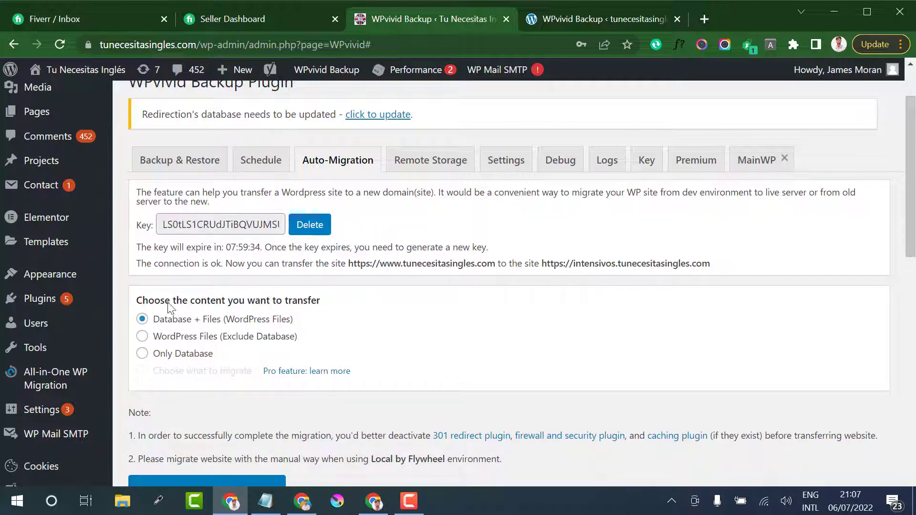
- Start the Clone then Transfer migration to intensivos.tunecesitasingles.com with Database + Files (WordPress Files) as the content
scroll(167, 305, down, 1)
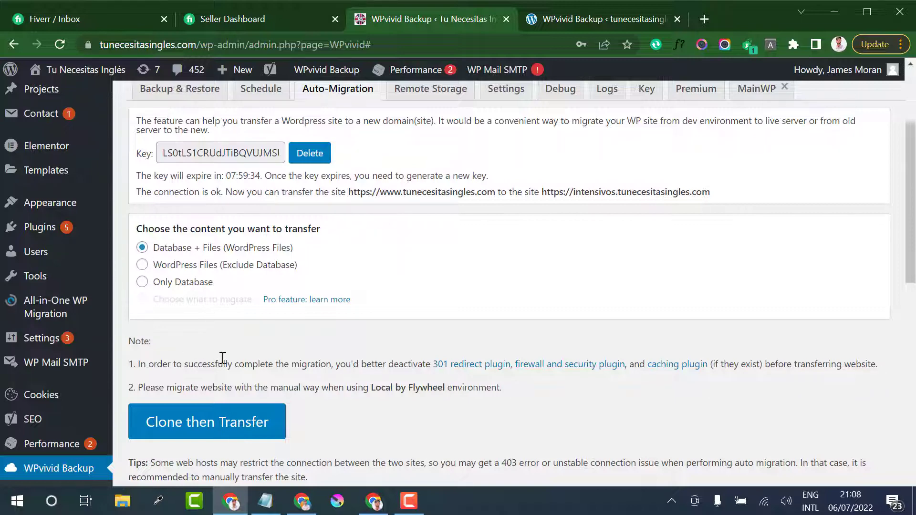
scroll(221, 358, down, 1)
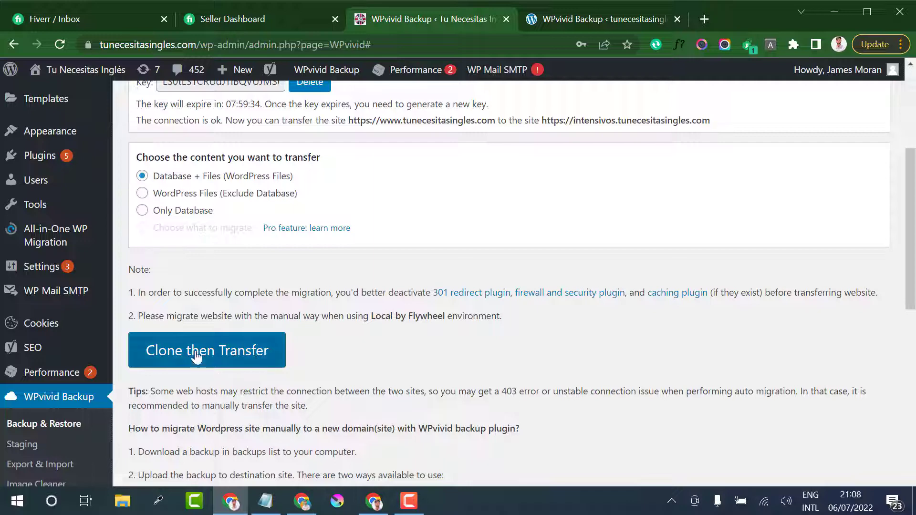
click(196, 358)
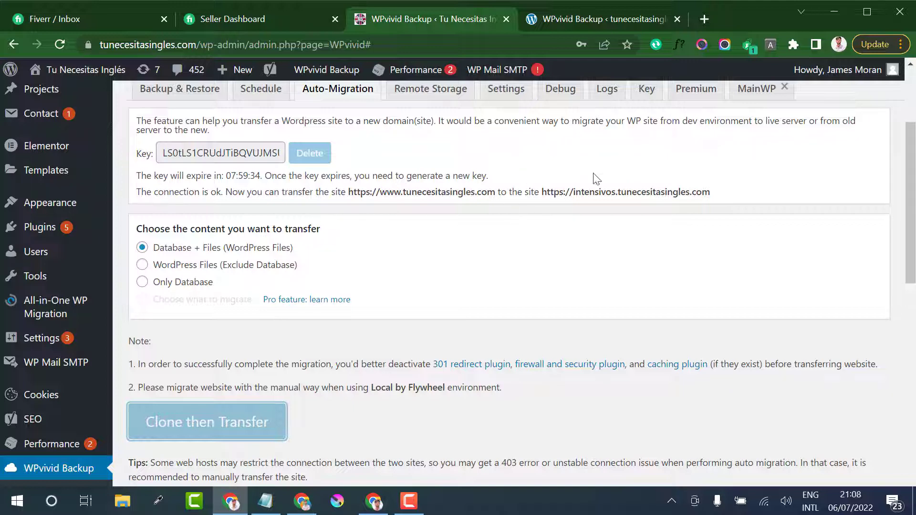
- Highlight the source and destination addresses in the Auto-Migration settings and check the transfer's progress
click(349, 193)
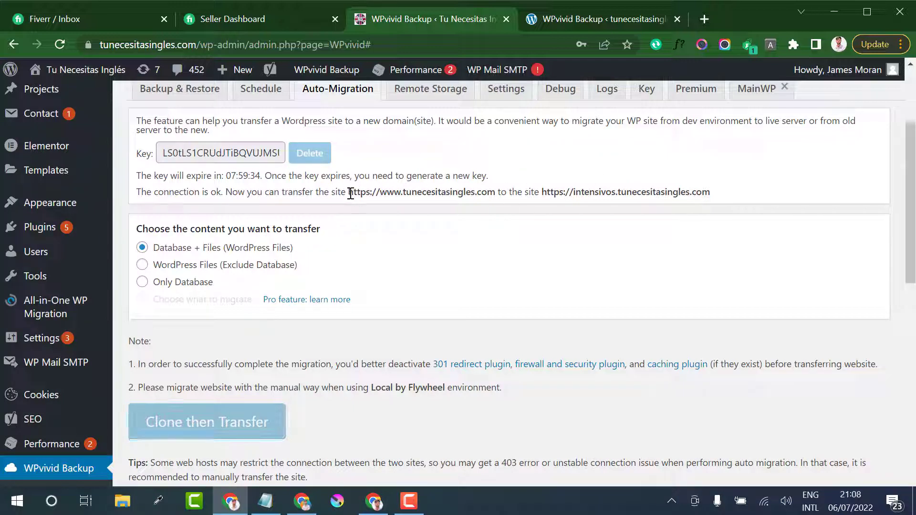
drag(350, 193, 706, 193)
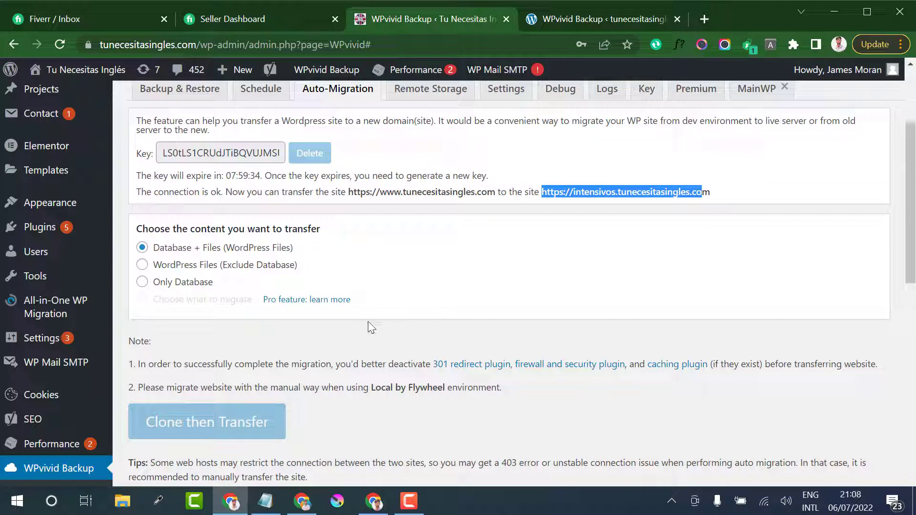
click(285, 398)
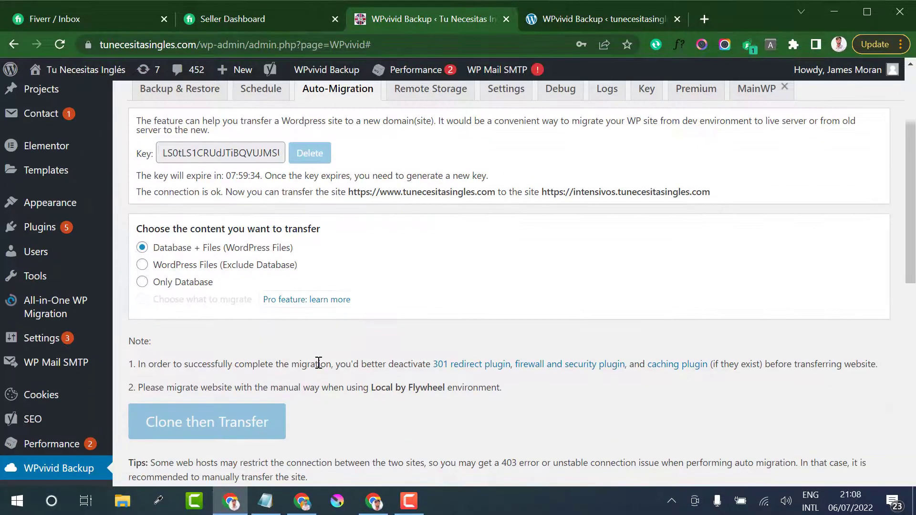
scroll(321, 369, up, 1)
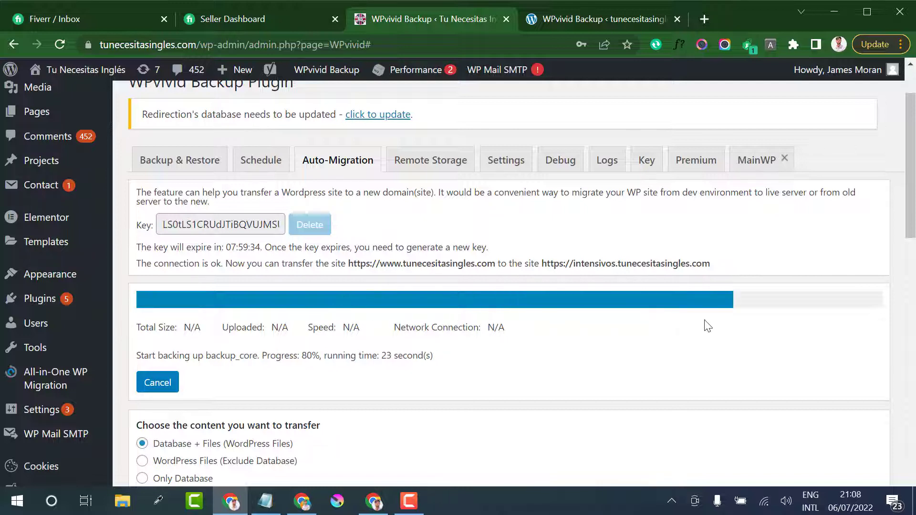
click(409, 501)
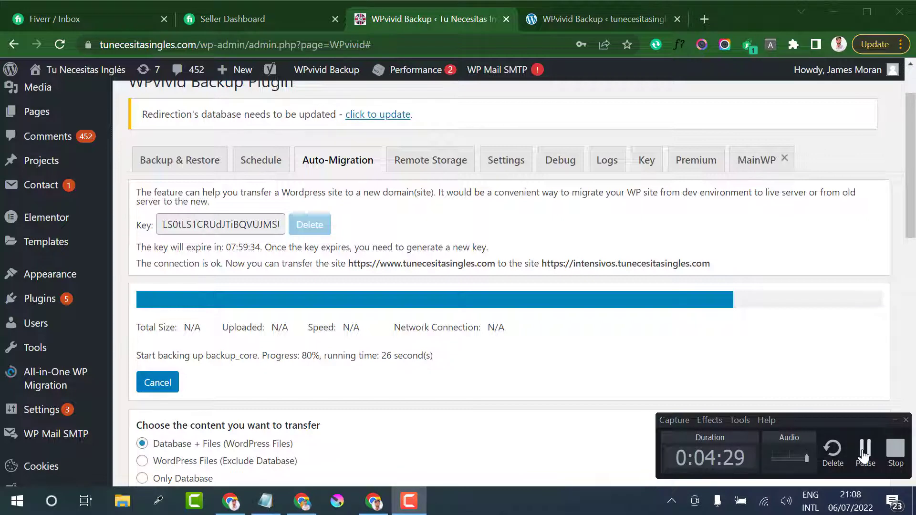
click(864, 456)
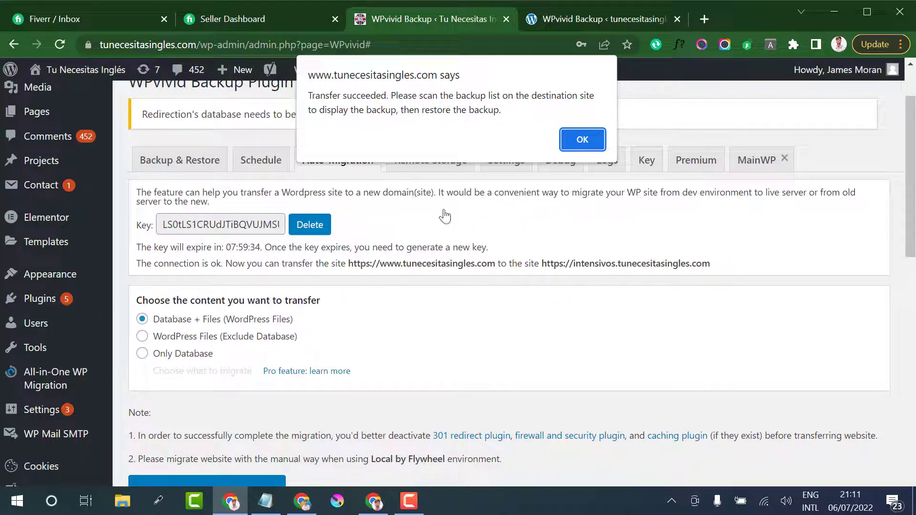
- Dismiss the transfer notice and reload WPvivid's Backup & Restore page on the intensivos.tunecesitasingles.com site
click(584, 139)
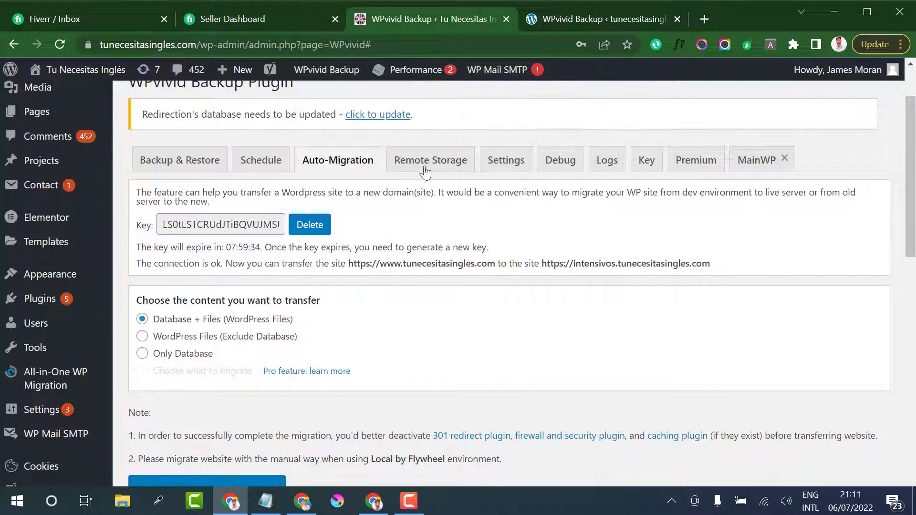
click(536, 21)
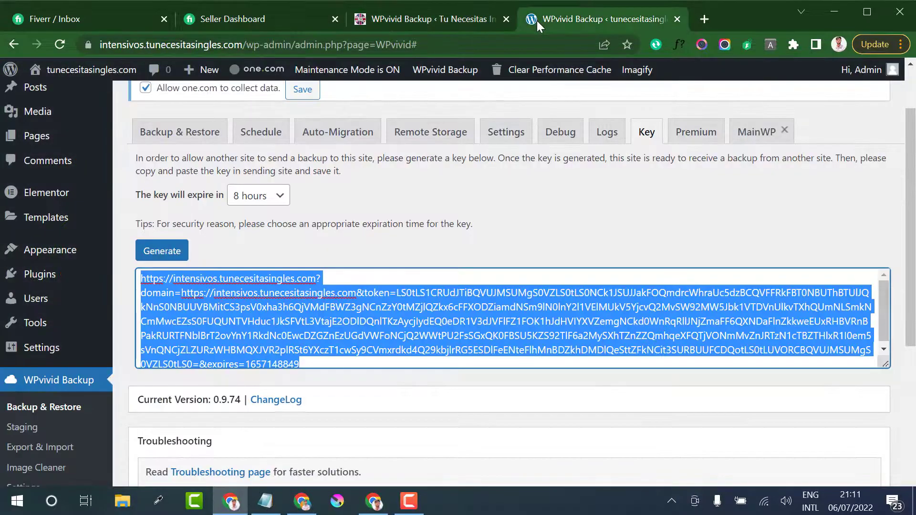
click(590, 230)
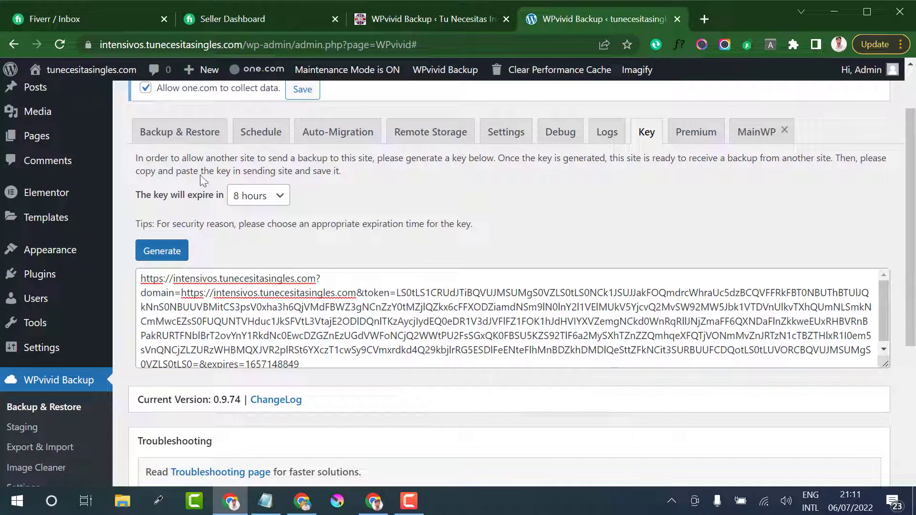
click(183, 138)
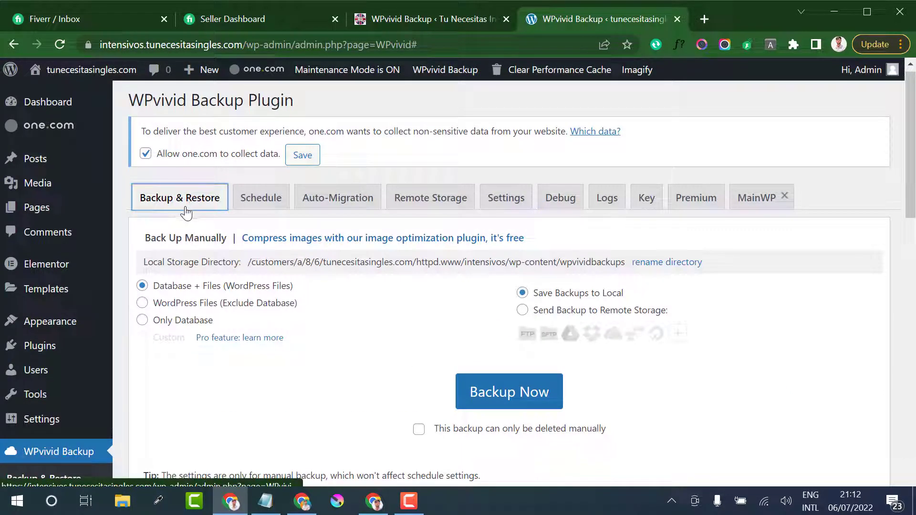
click(59, 46)
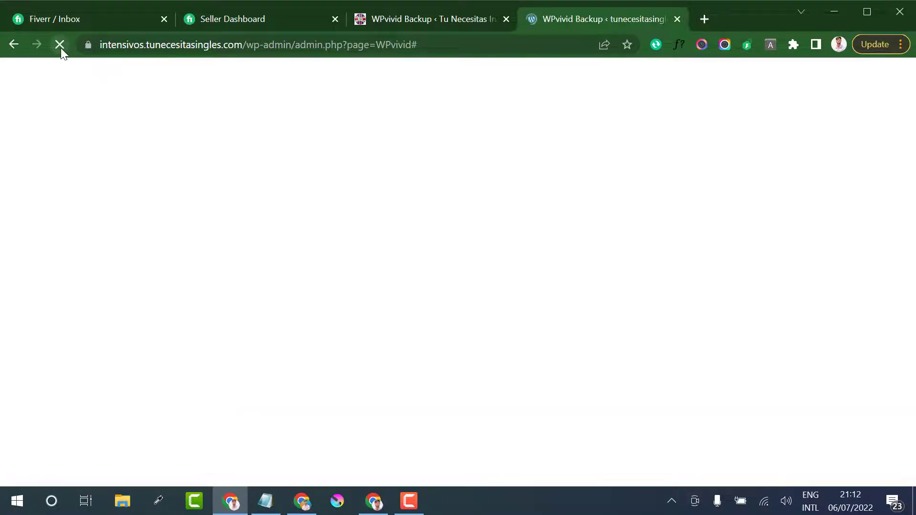
- Find the received backup on the intensivos.tunecesitasingles.com site and highlight its Migration type
scroll(384, 197, down, 10)
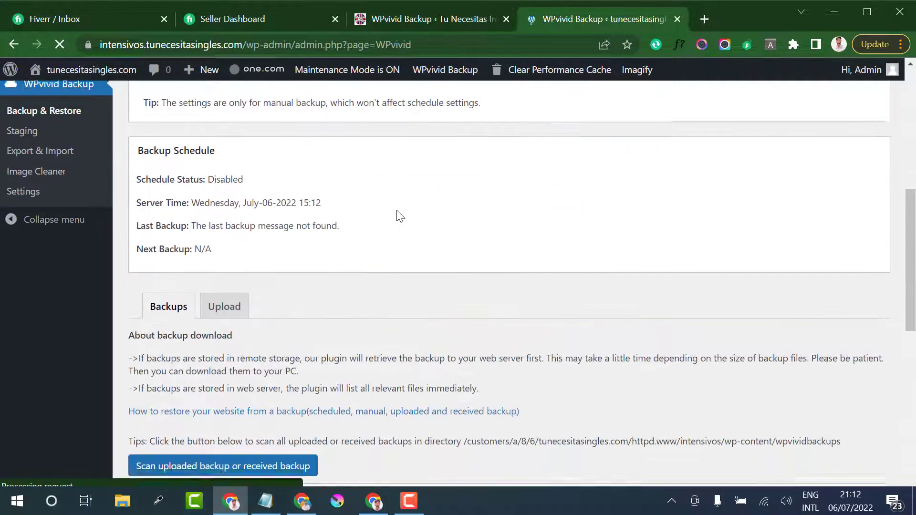
scroll(393, 210, up, 10)
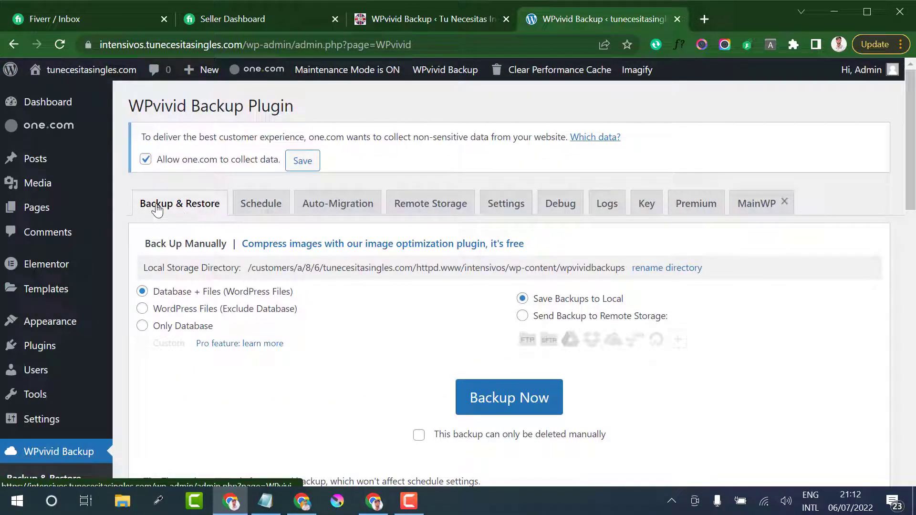
scroll(186, 209, down, 3)
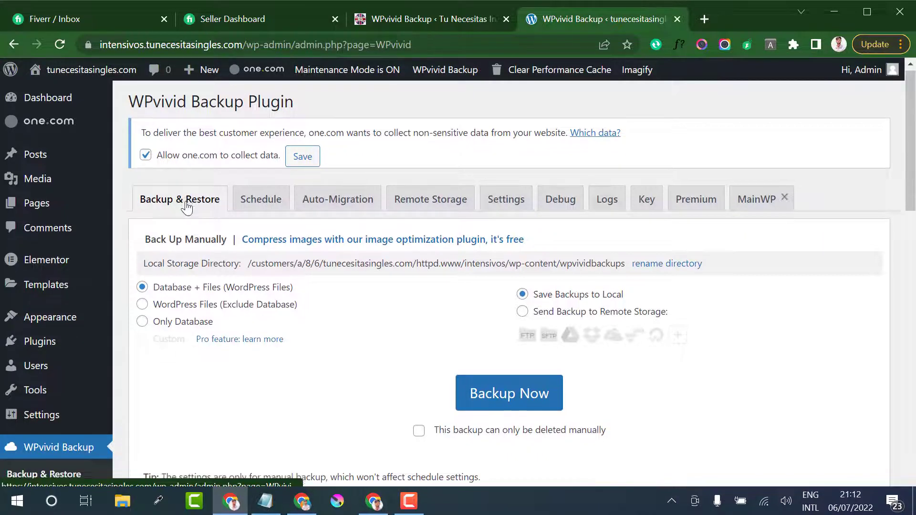
scroll(187, 208, down, 10)
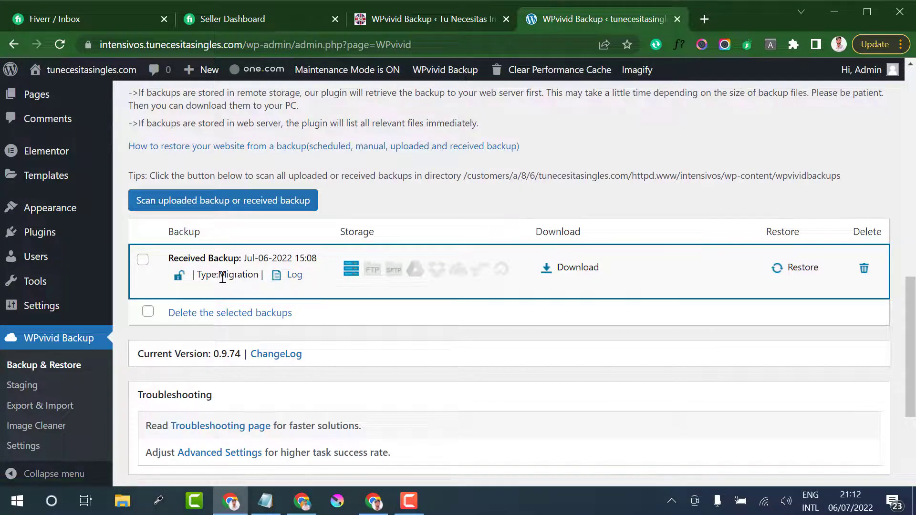
drag(222, 274, 260, 274)
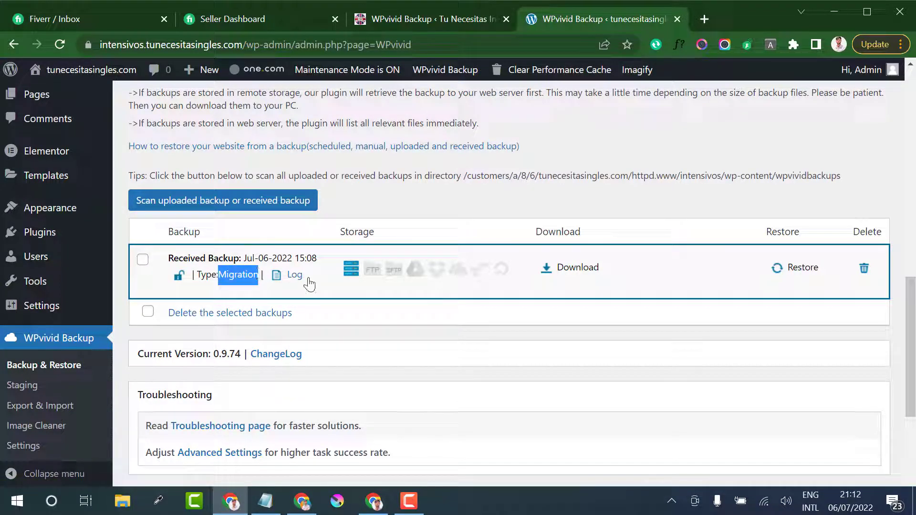
click(608, 311)
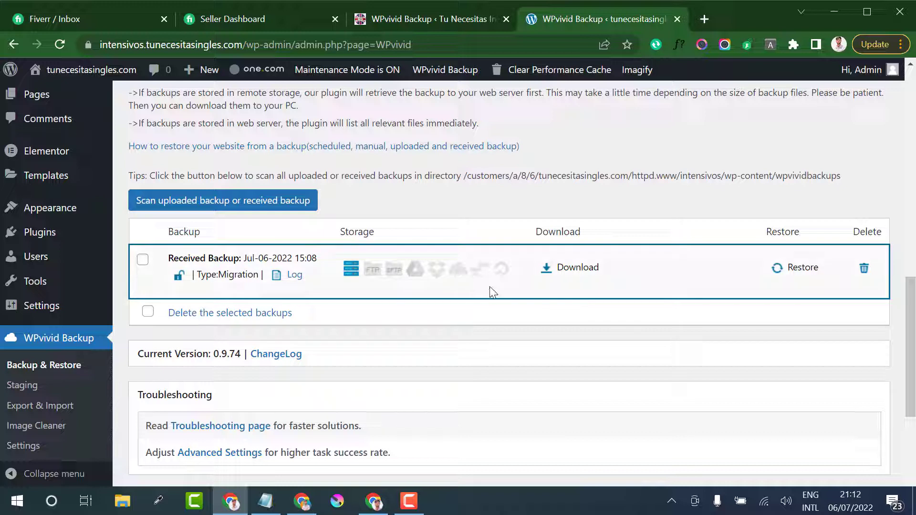
- Restore the received Migration backup from Jul-06-2022 15:08 on the intensivos.tunecesitasingles.com site and dismiss the closing notice
click(799, 269)
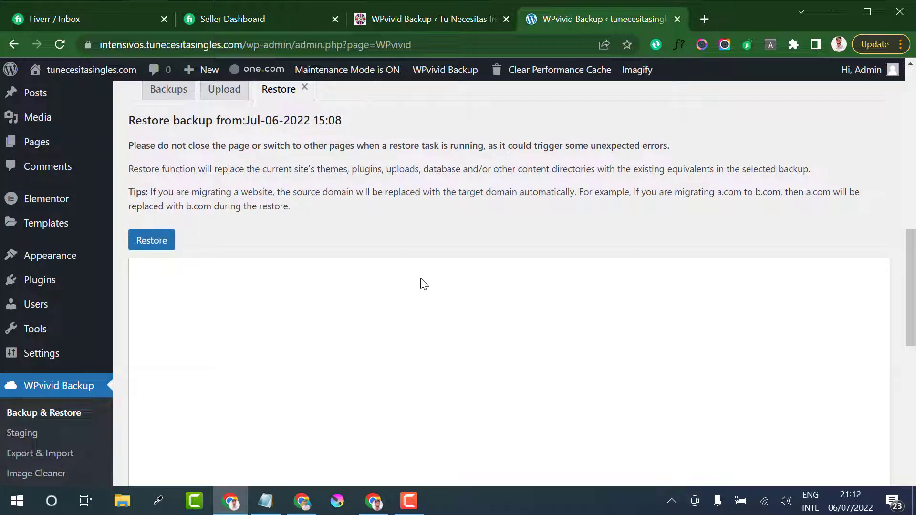
scroll(497, 248, up, 2)
scroll(262, 264, down, 2)
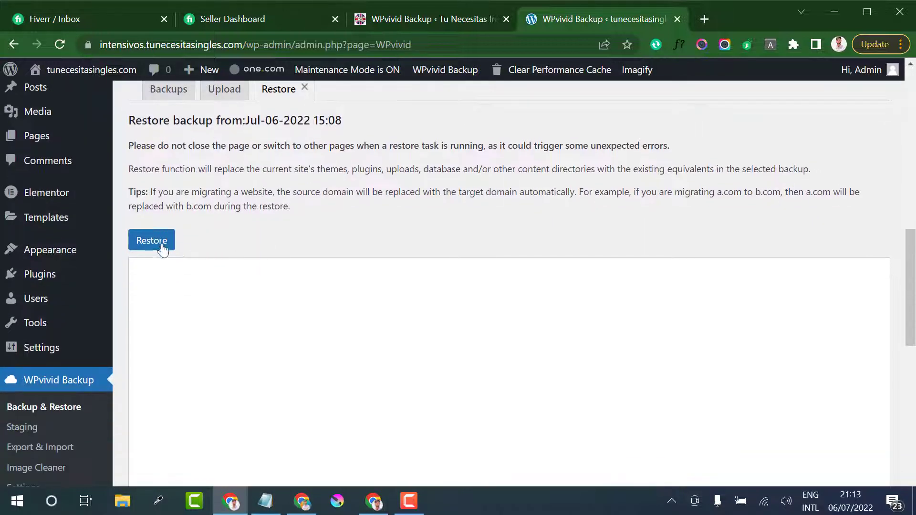
click(150, 241)
click(513, 127)
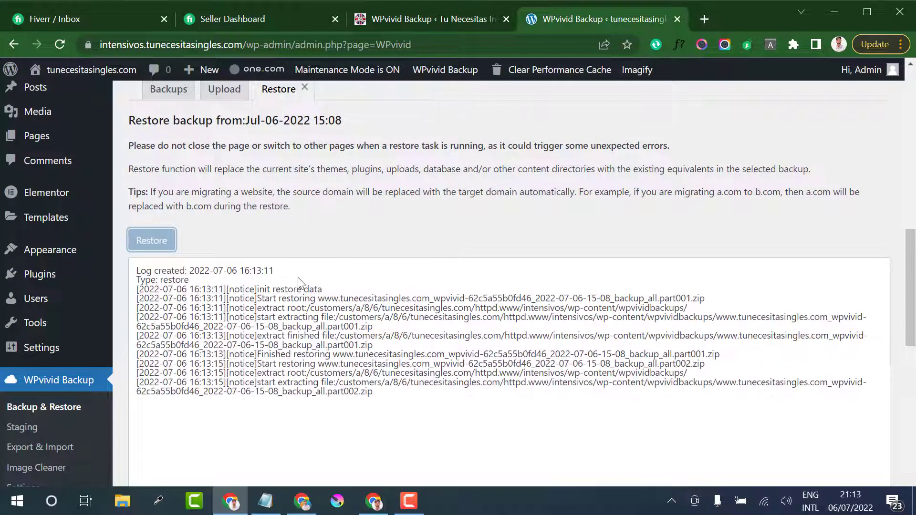
scroll(298, 276, down, 1)
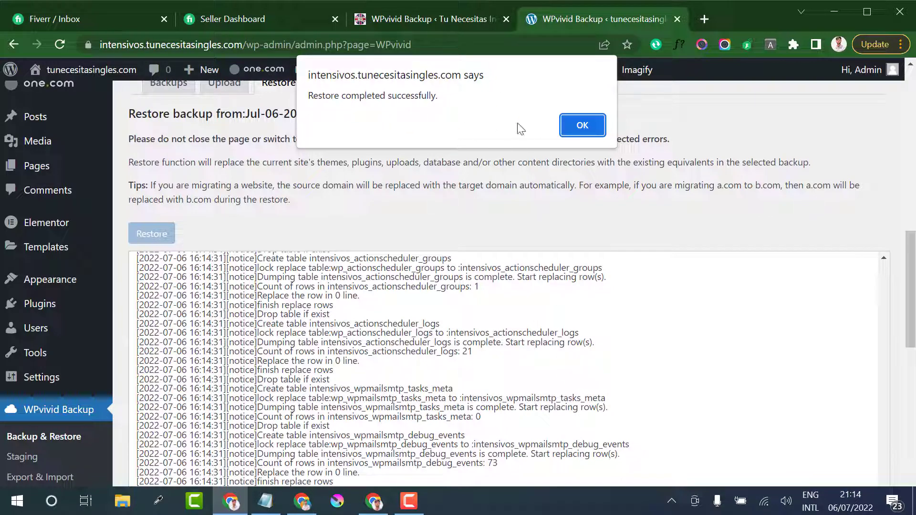
click(581, 129)
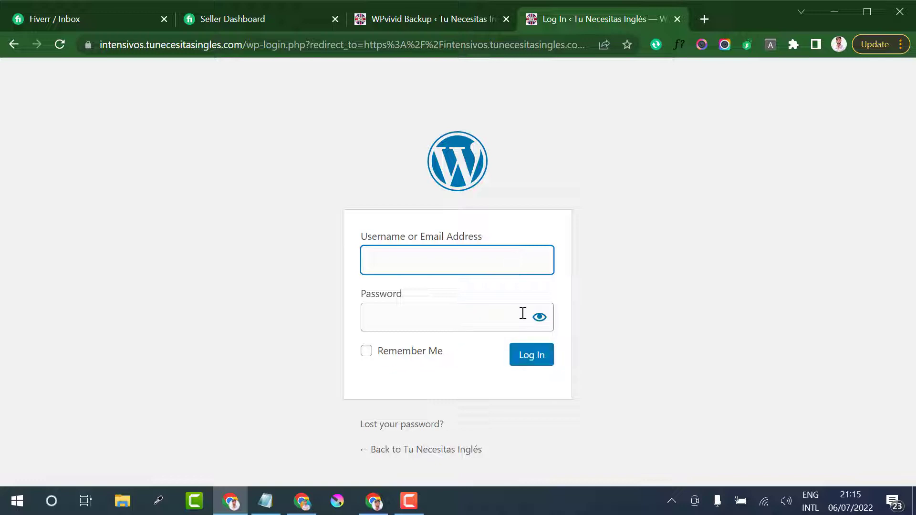
click(456, 25)
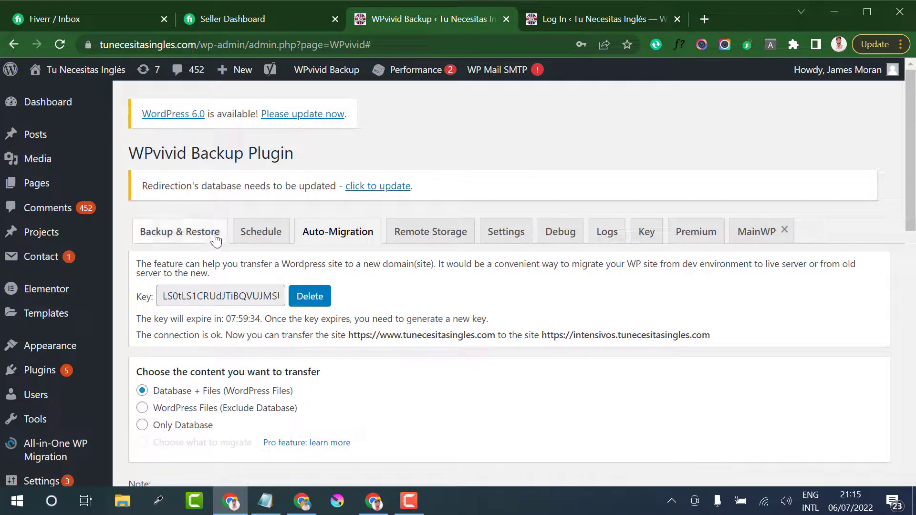
click(597, 16)
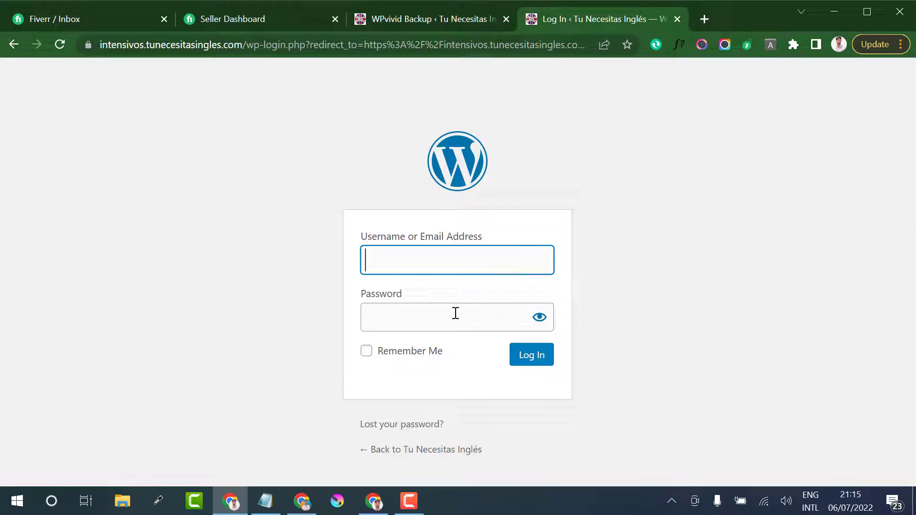
click(410, 501)
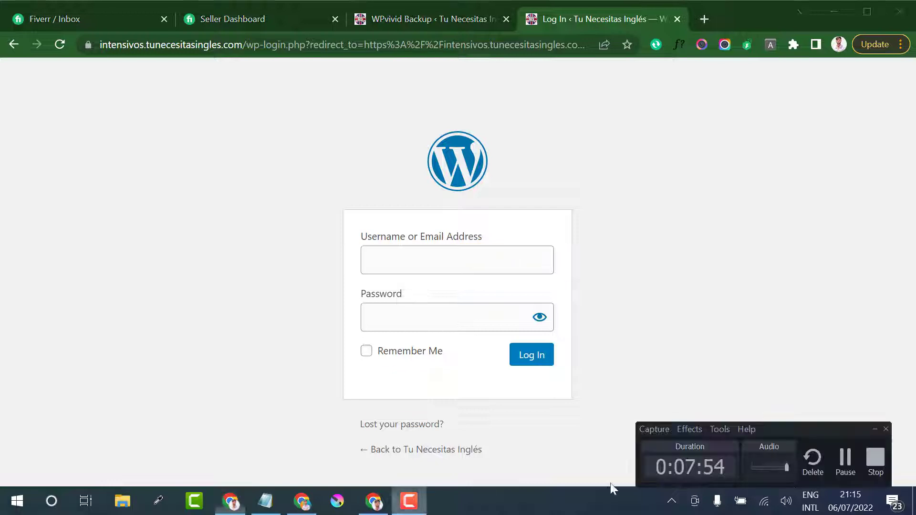
click(839, 465)
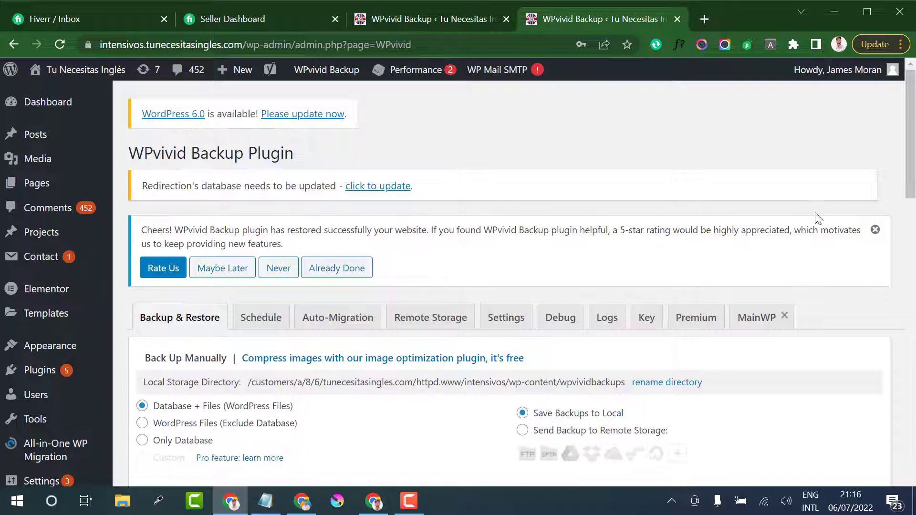
- Dismiss WPvivid's rating request and open the intensivos.tunecesitasingles.com public site in a new tab
click(875, 231)
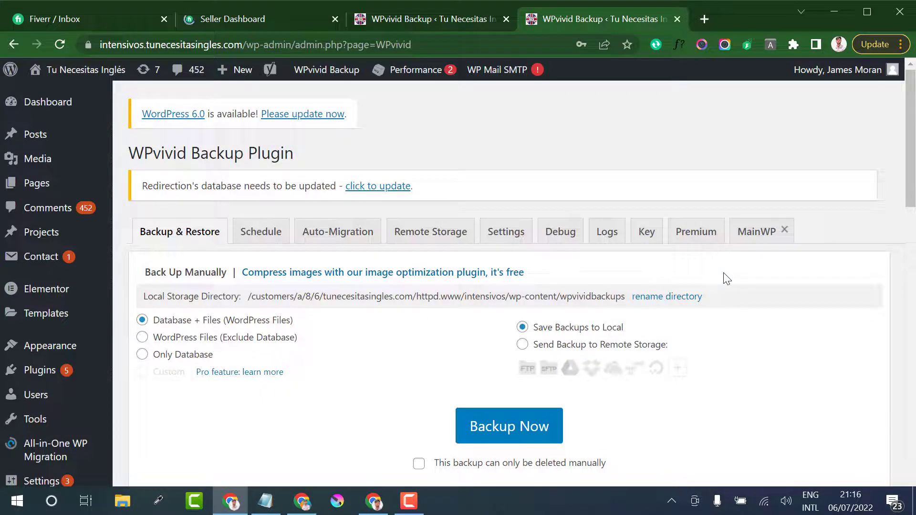
mouse_move(68, 108)
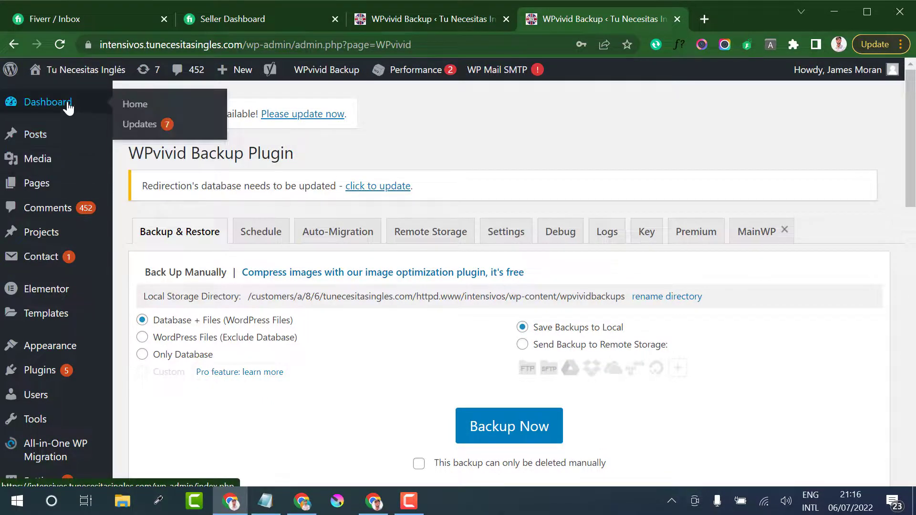
mouse_move(76, 71)
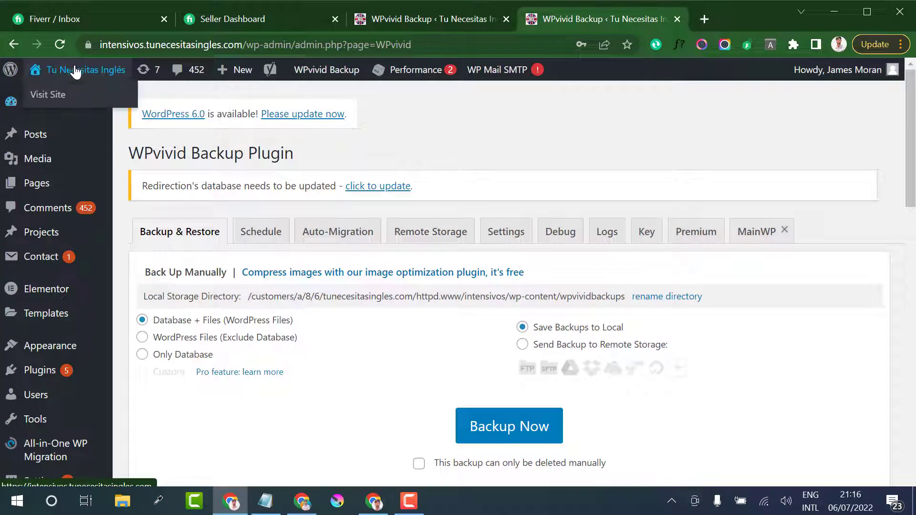
right_click(49, 101)
click(96, 105)
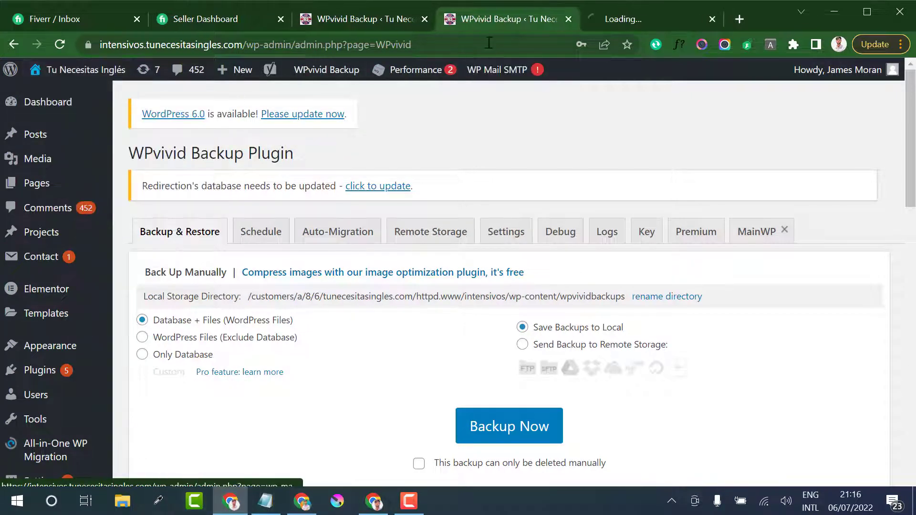
click(615, 19)
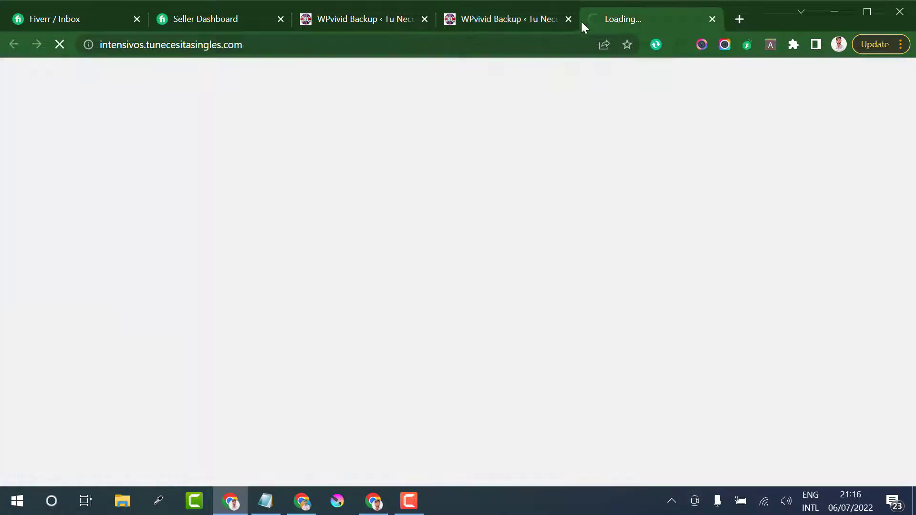
- Open the original tunecesitasingles.com public site in a new tab and compare its home page with the migrated subdomain's
click(372, 19)
mouse_move(79, 72)
right_click(61, 94)
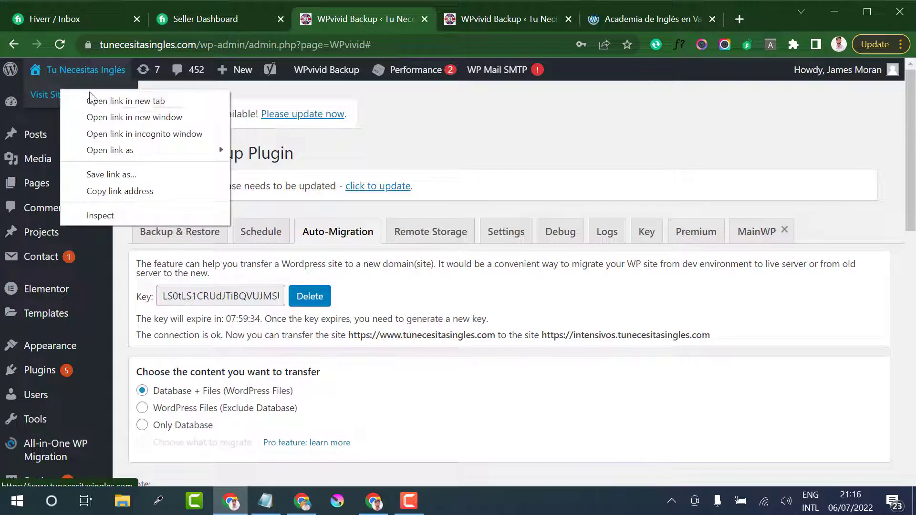
click(107, 101)
click(410, 21)
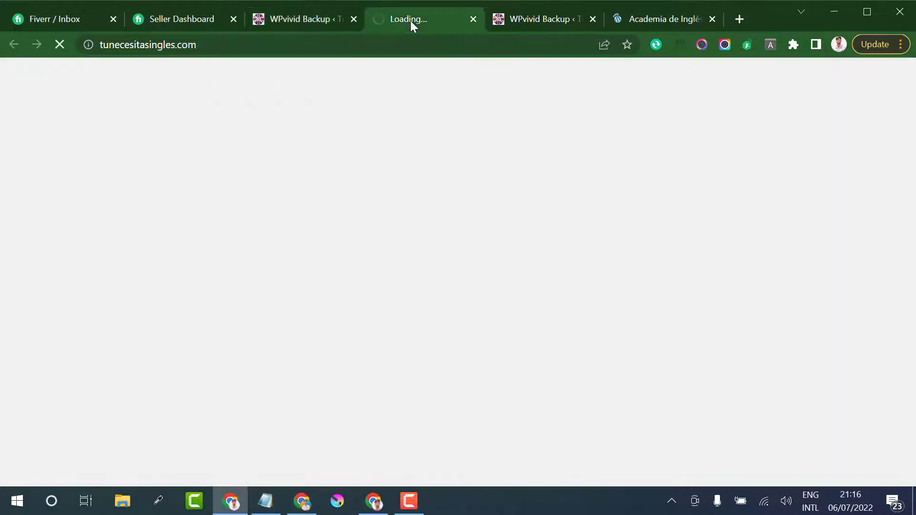
click(646, 20)
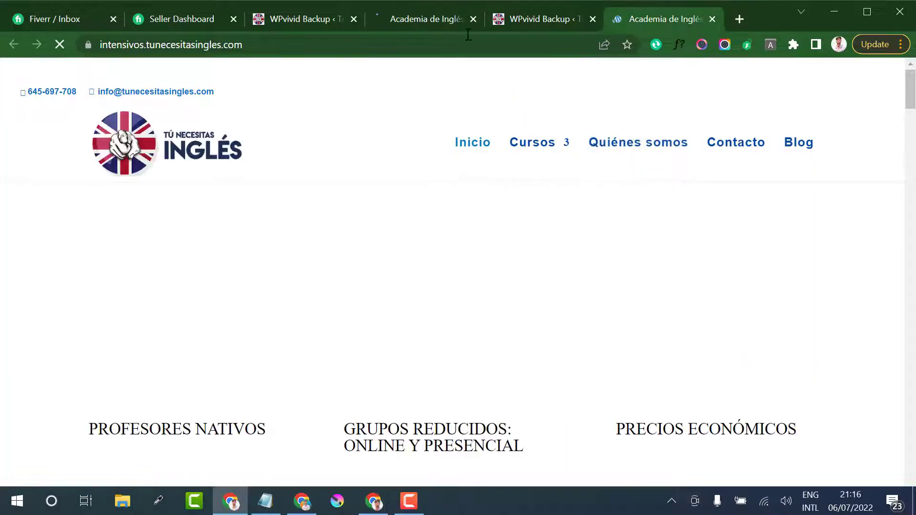
click(437, 18)
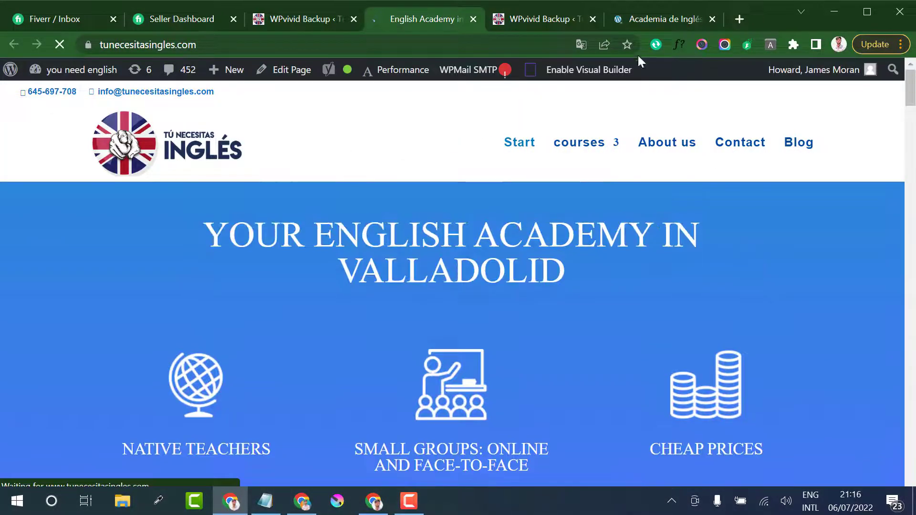
- Check the header, navigation menu and hero section of the migrated intensivos.tunecesitasingles.com home page against the original tunecesitasingles.com home page
click(650, 18)
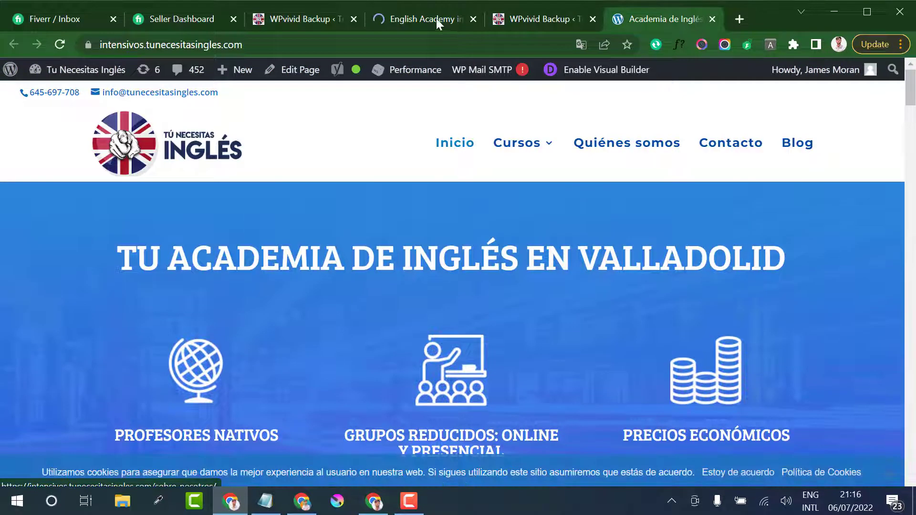
click(436, 18)
click(649, 17)
click(458, 15)
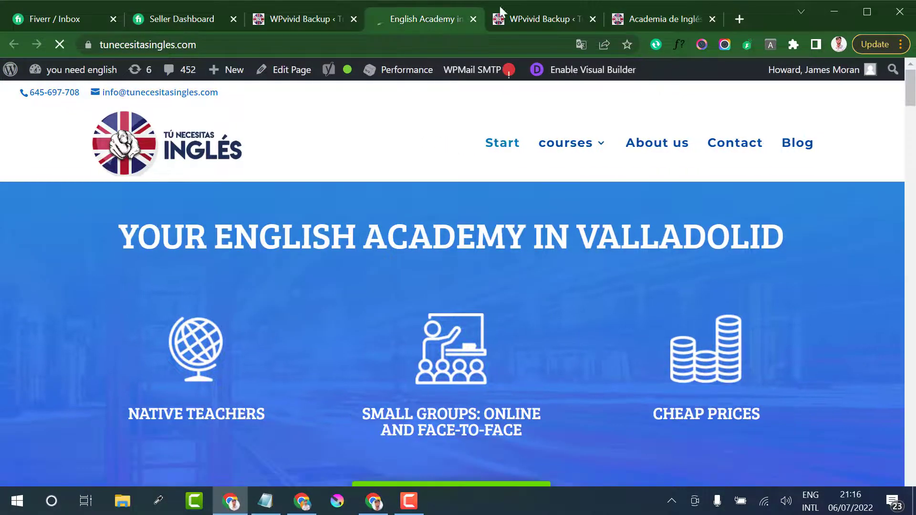
click(676, 9)
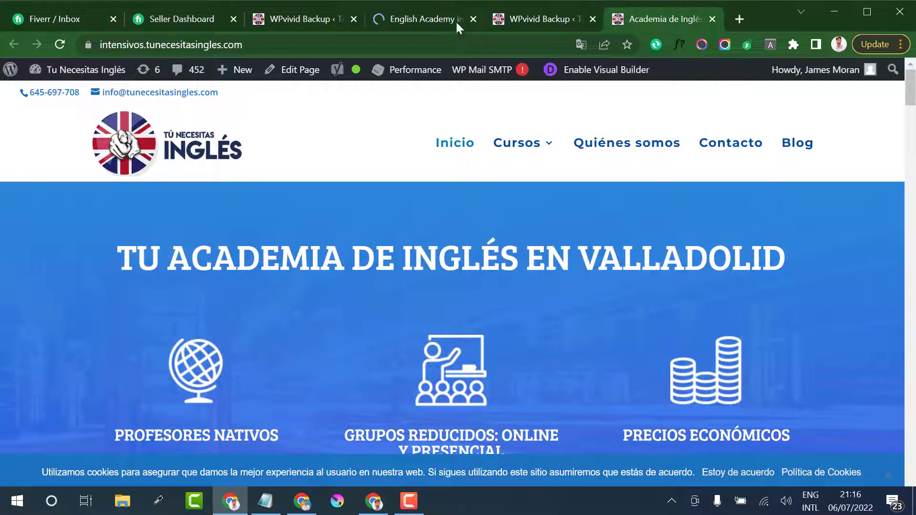
click(422, 18)
click(650, 19)
click(417, 19)
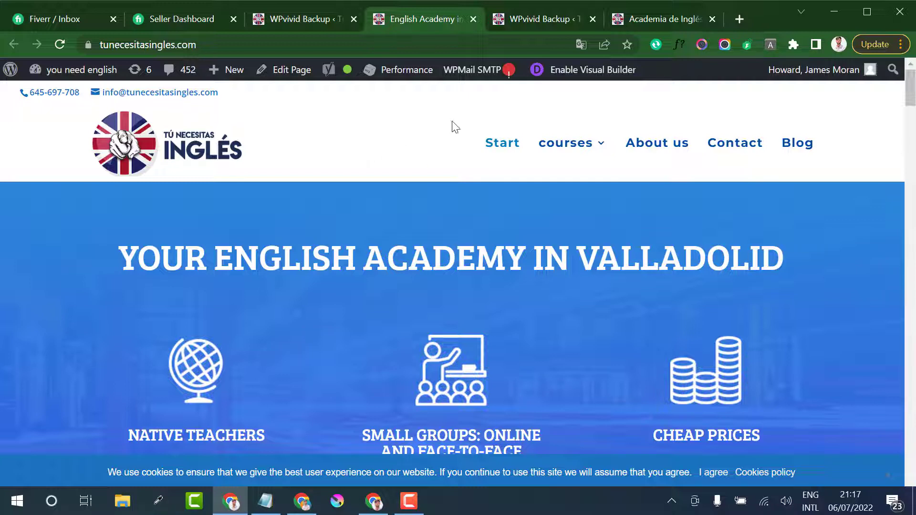
click(663, 19)
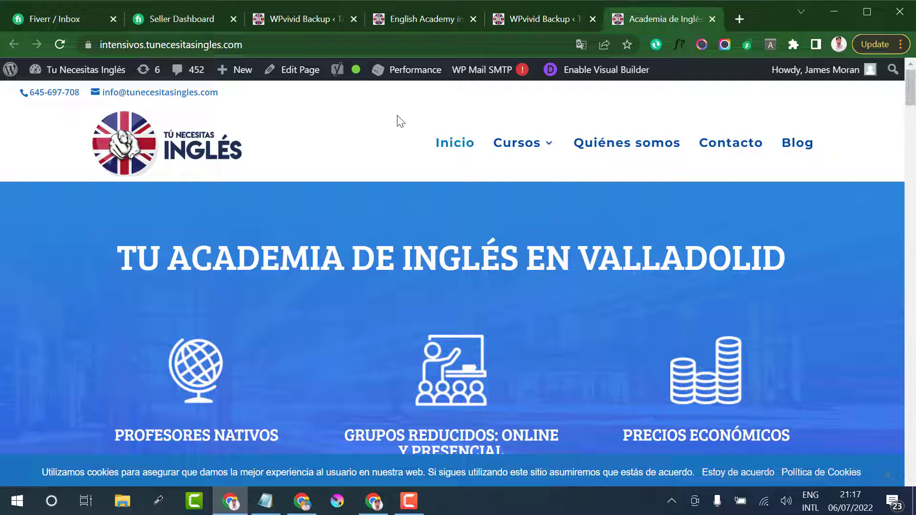
click(422, 19)
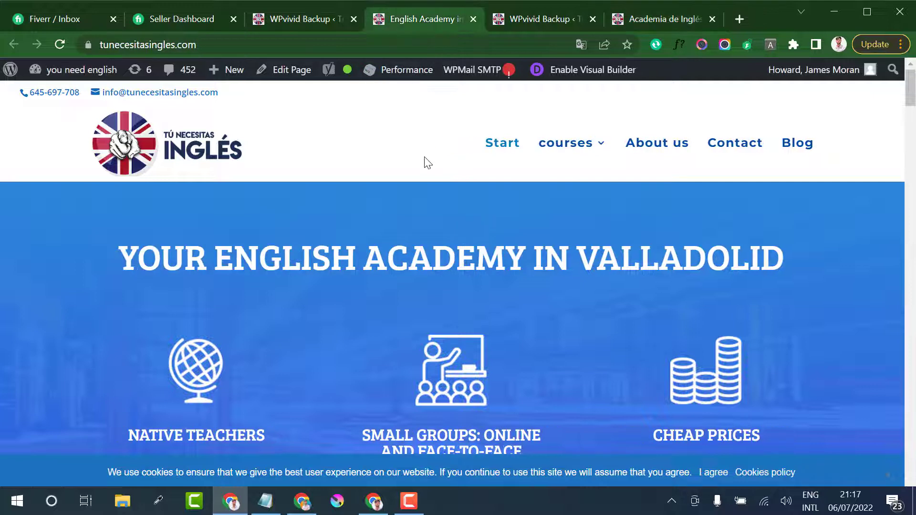
click(657, 23)
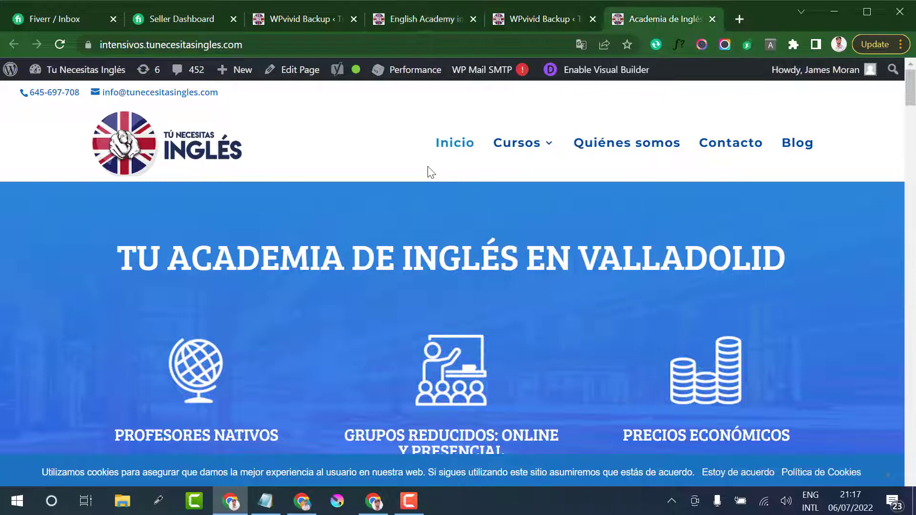